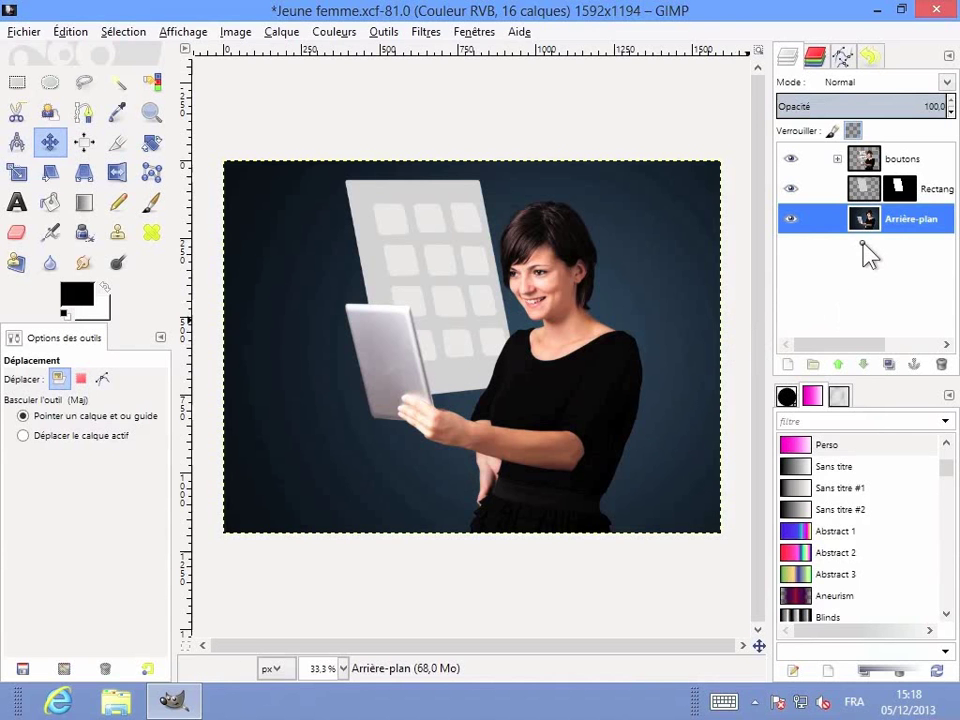
Toggle the background and grey rectangle layers off and on to compare the composite
click(791, 219)
click(791, 219)
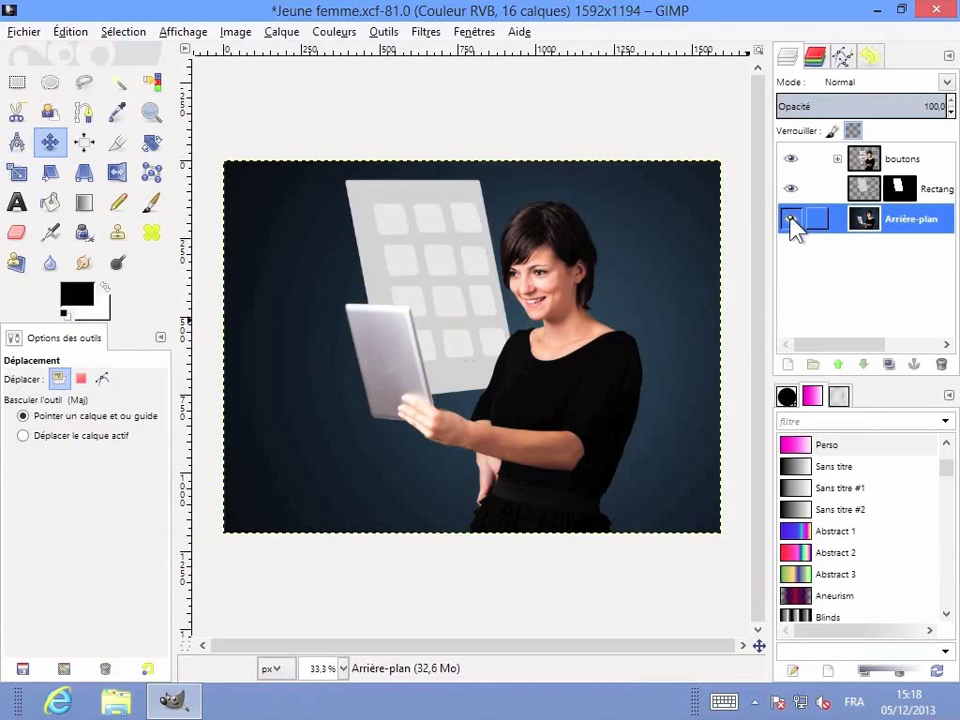
click(791, 219)
click(791, 219)
click(791, 188)
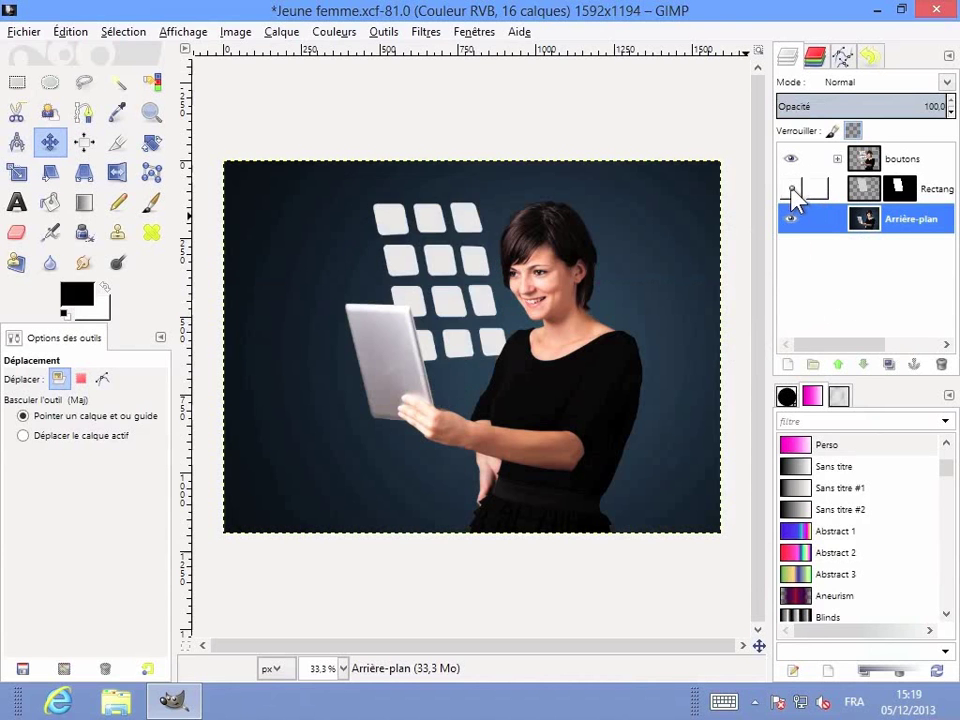
click(790, 189)
click(790, 189)
click(790, 189)
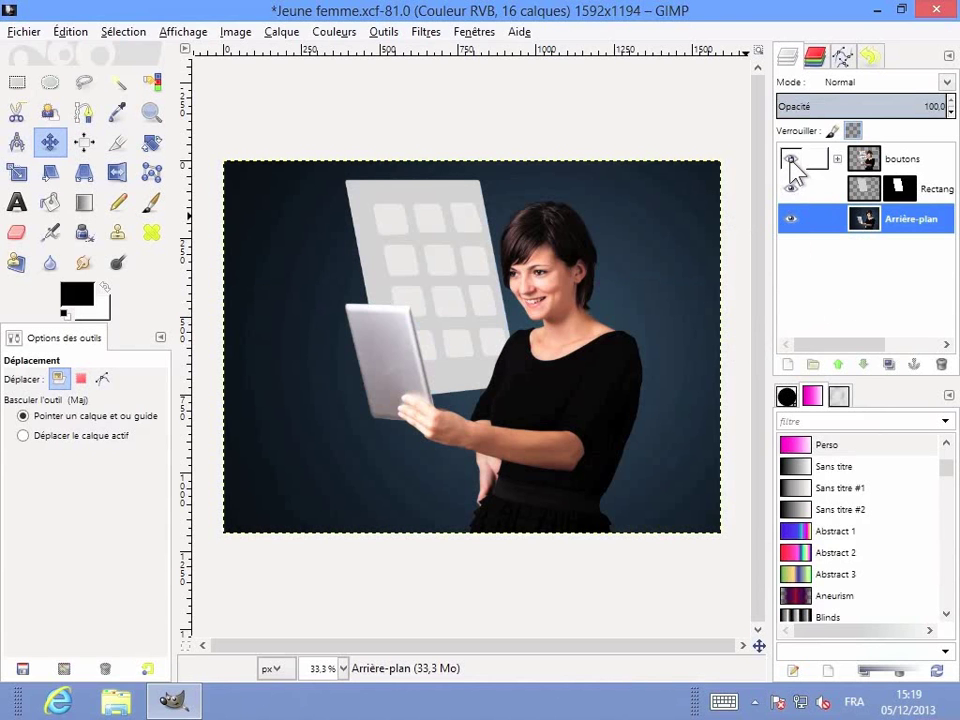
Toggle the boutons group's visibility to compare, then make it the active layer
click(791, 159)
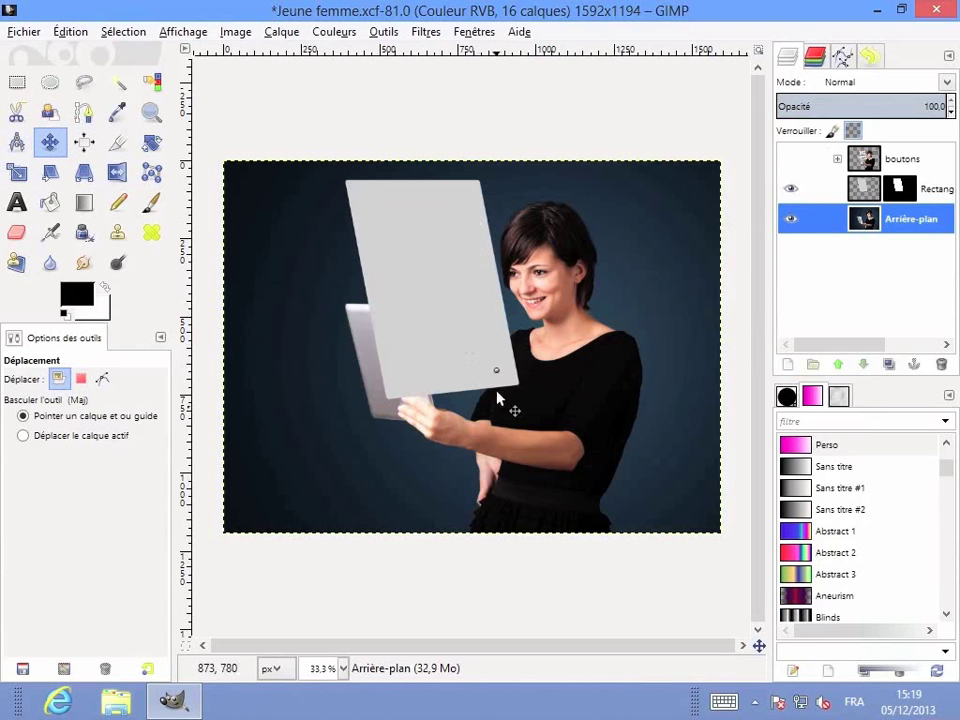
click(791, 159)
click(791, 159)
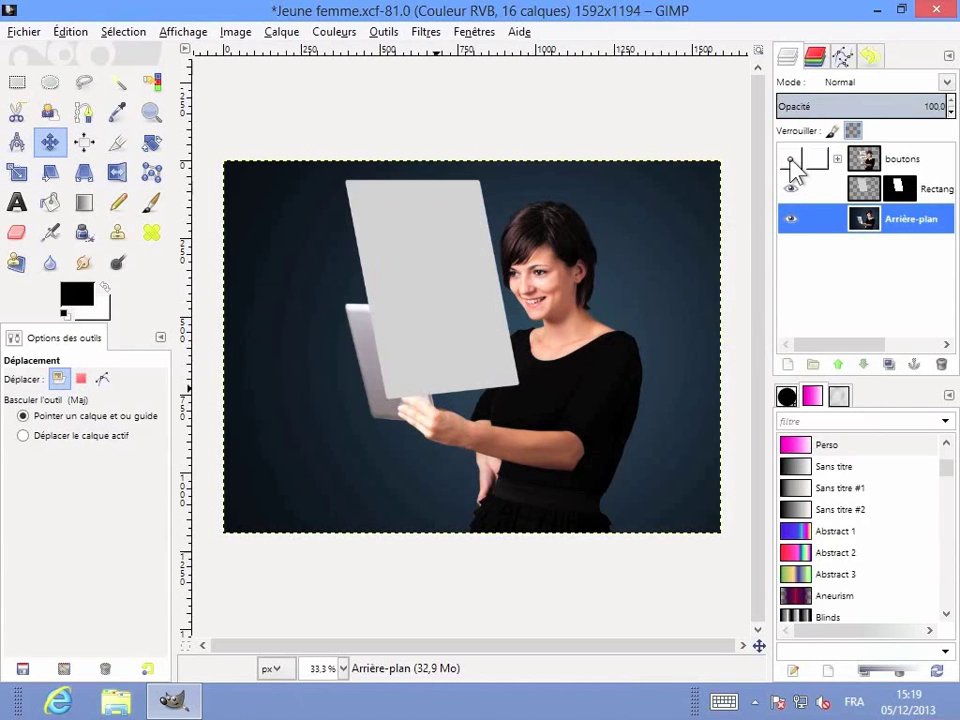
click(791, 159)
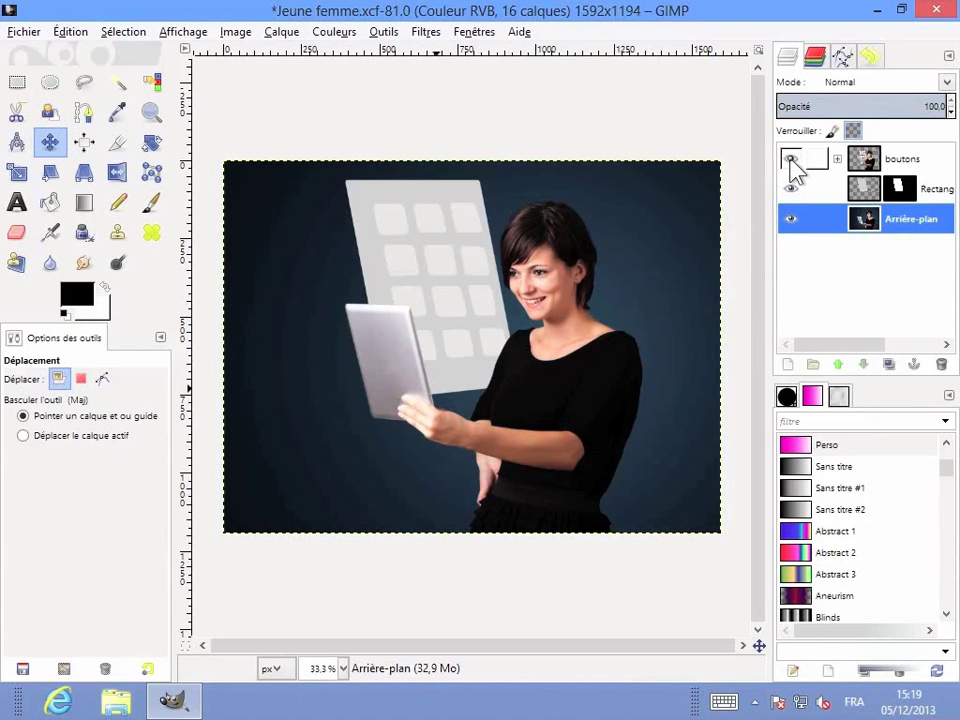
click(905, 159)
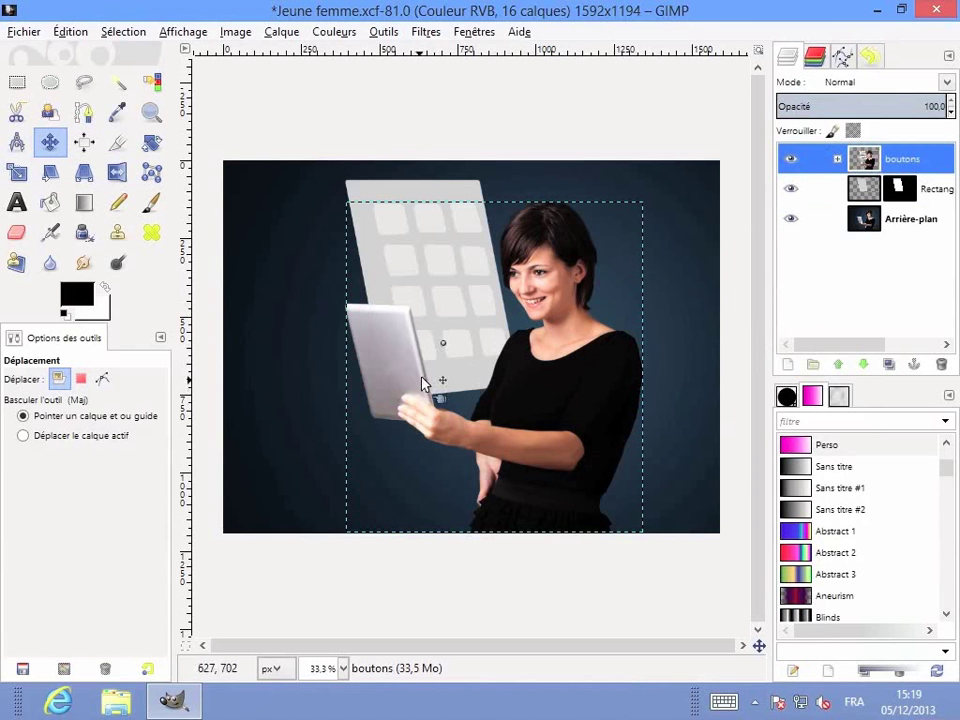
Hide the background and boutons group to isolate the cut-out, then show both again
click(791, 219)
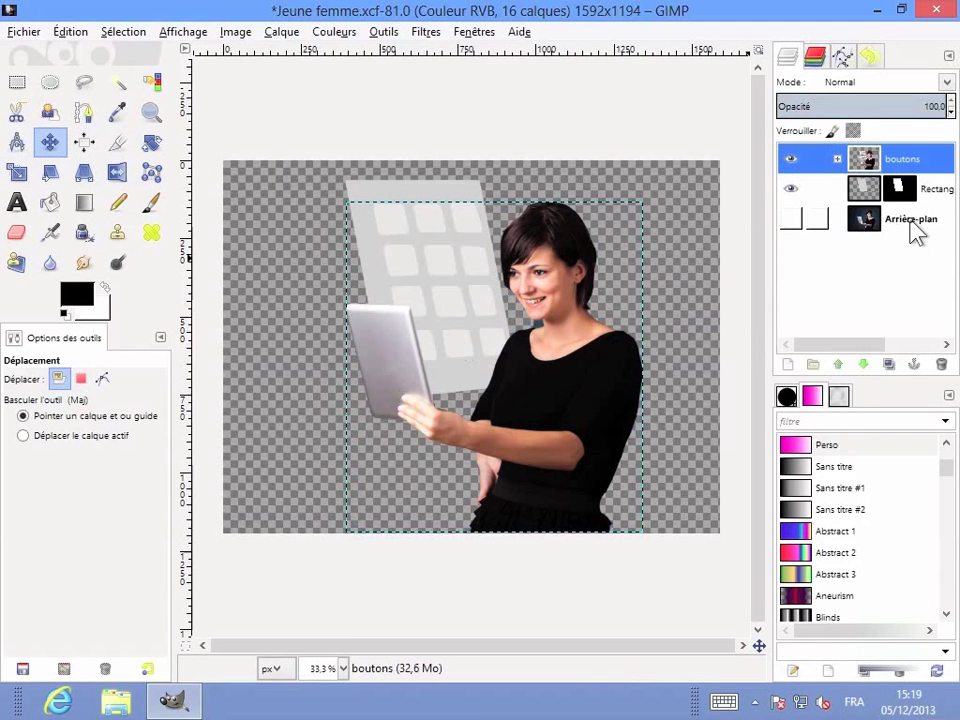
click(791, 159)
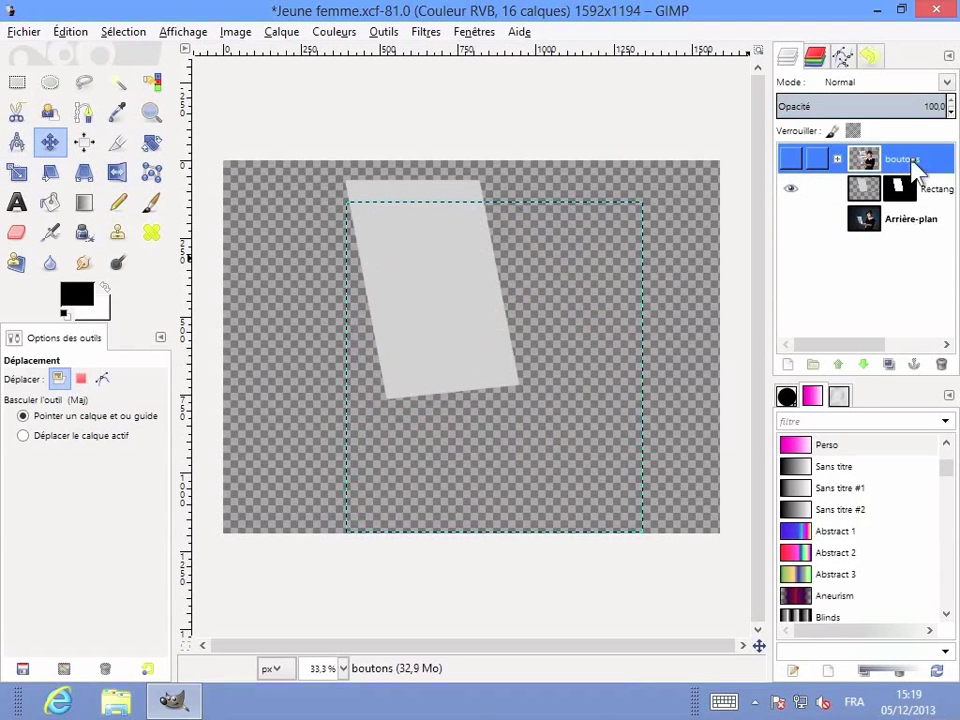
click(791, 160)
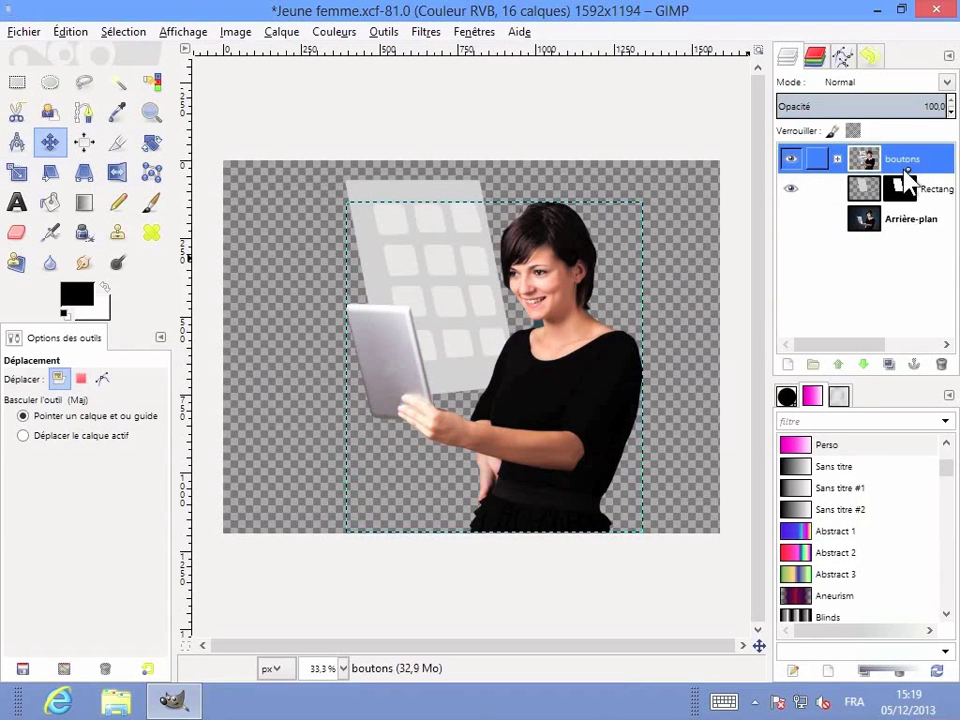
click(793, 161)
click(791, 218)
click(791, 159)
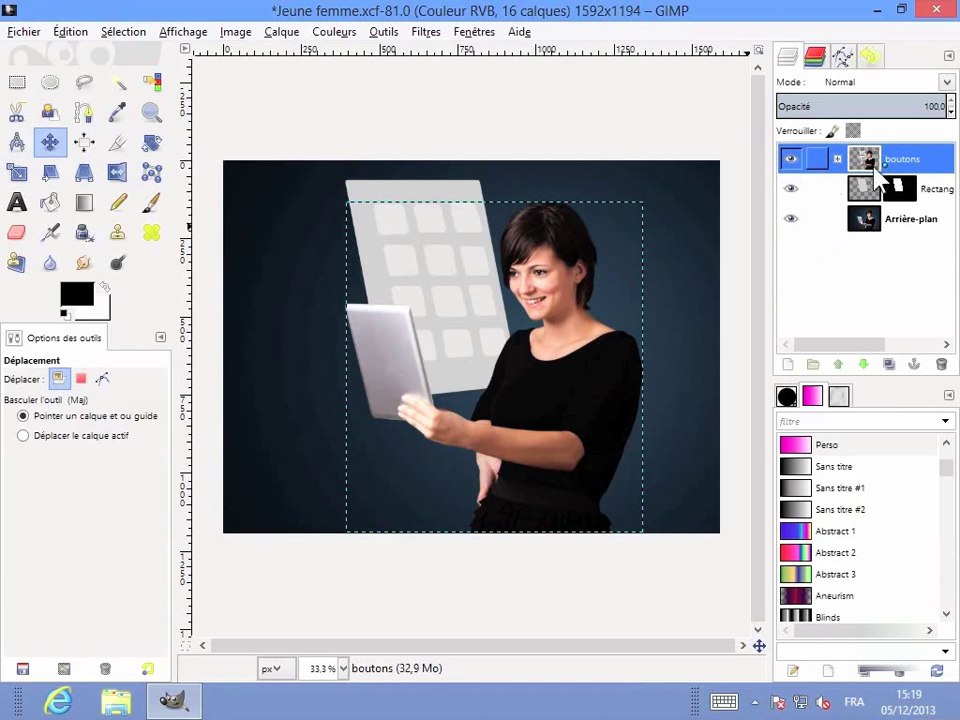
Expand the boutons group, briefly hide and show Calque 1, and select Calque 1
click(837, 158)
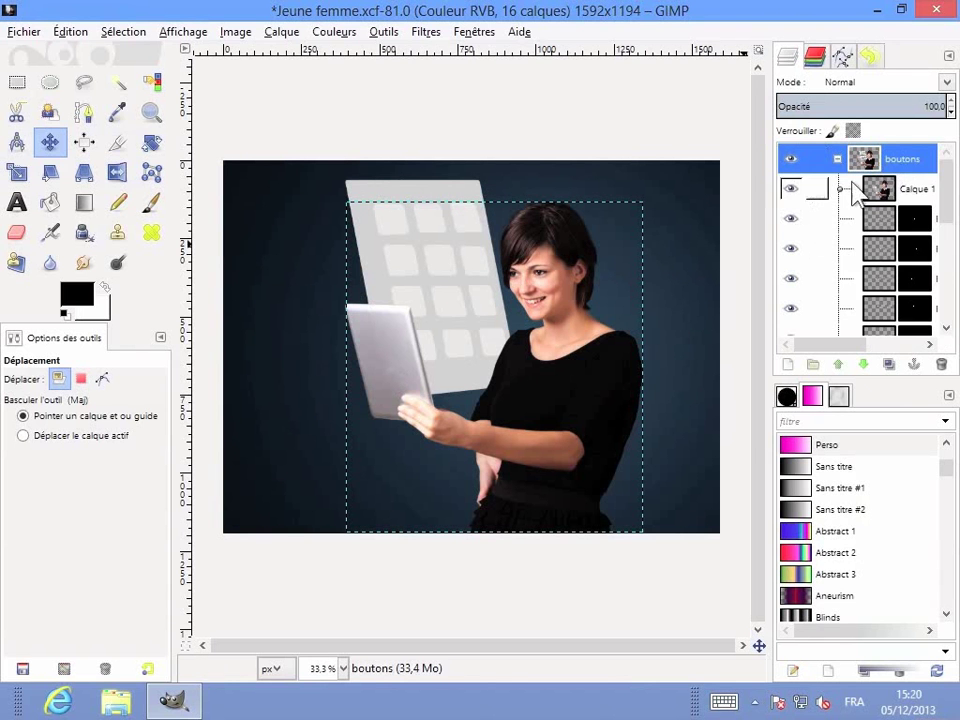
click(796, 190)
click(796, 190)
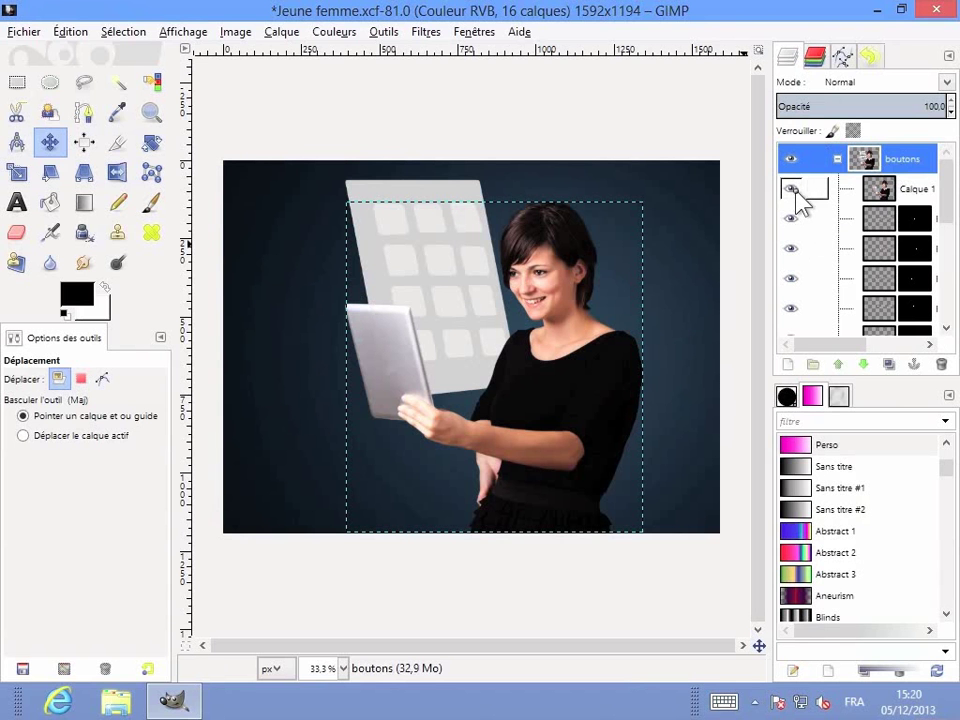
click(910, 188)
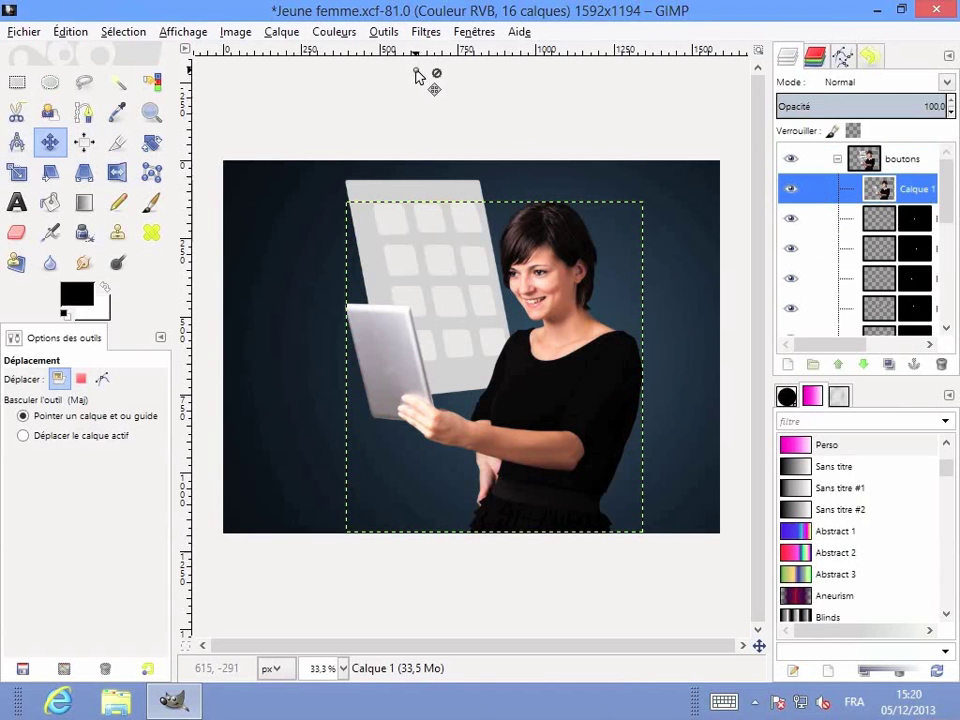
Open the Ombre portée filter for Calque 1 via Filtres > Ombres et lumières
click(428, 34)
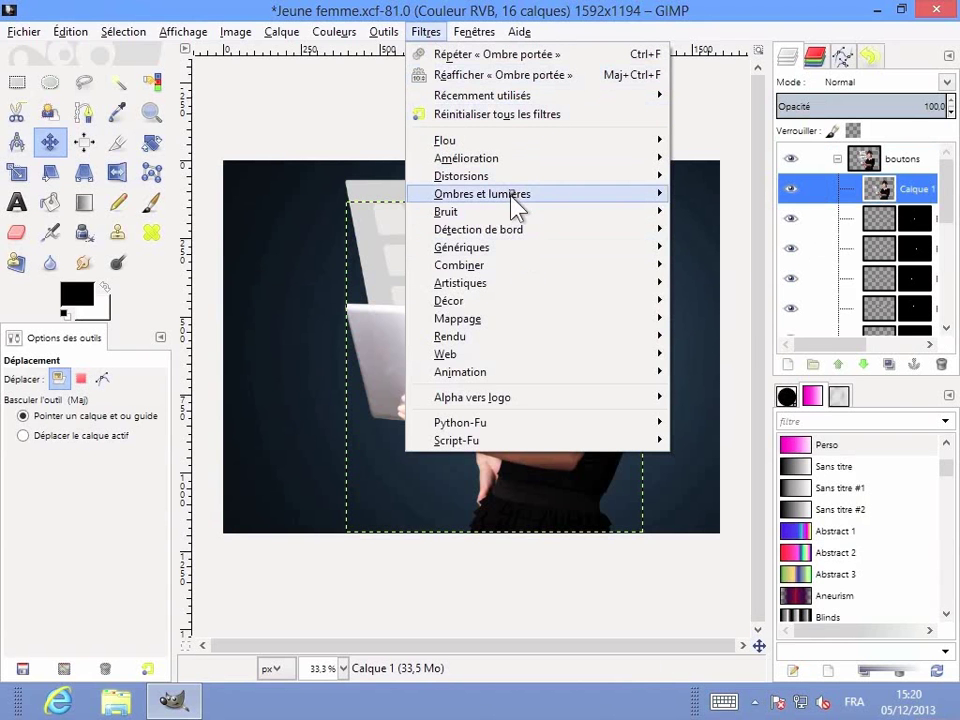
mouse_move(482, 194)
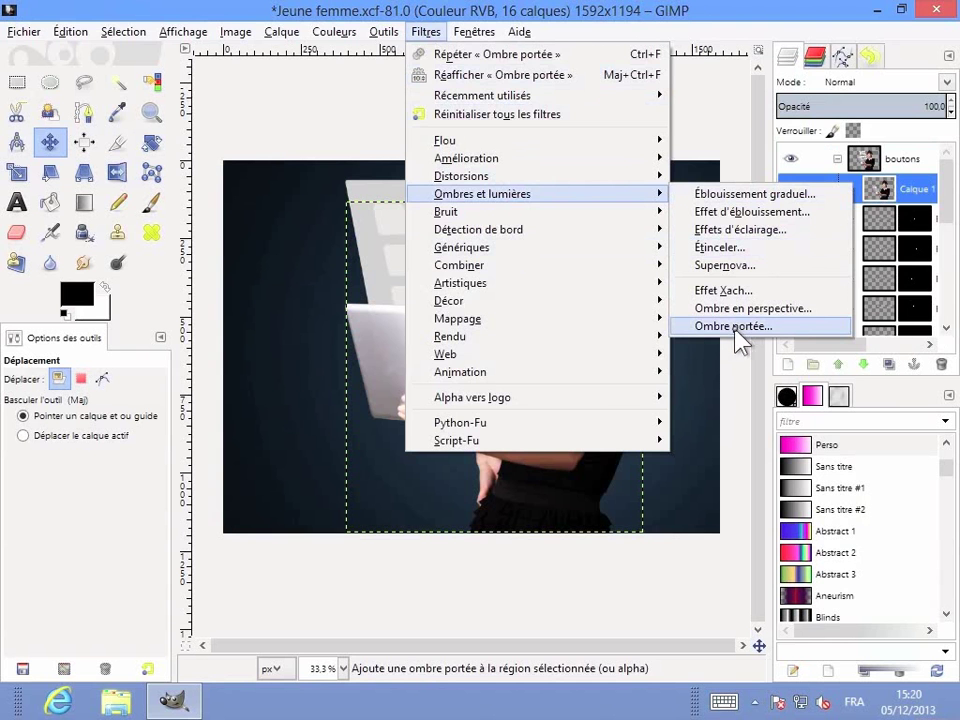
click(736, 327)
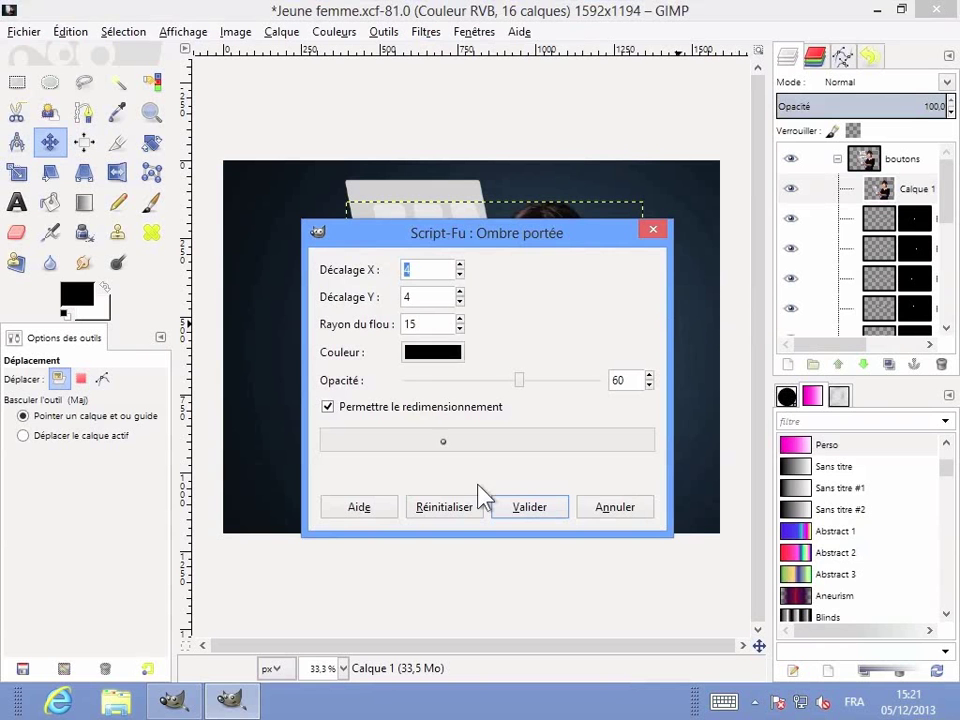
Move the Ombre portée dialog aside and set Décalage X and Y to 10
mouse_move(536, 233)
mouse_down()
mouse_move(681, 242)
mouse_move(811, 185)
mouse_up()
text(1)
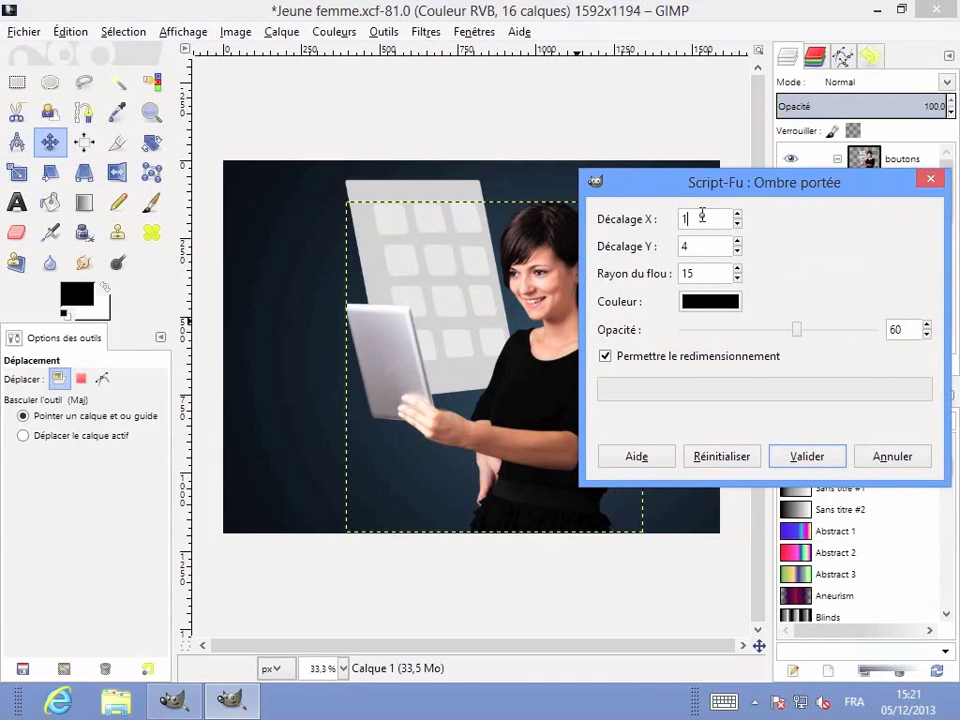
text(0)
double_click(726, 249)
text(10)
Change the shadow colour from black to pale cream fff0d9
click(706, 302)
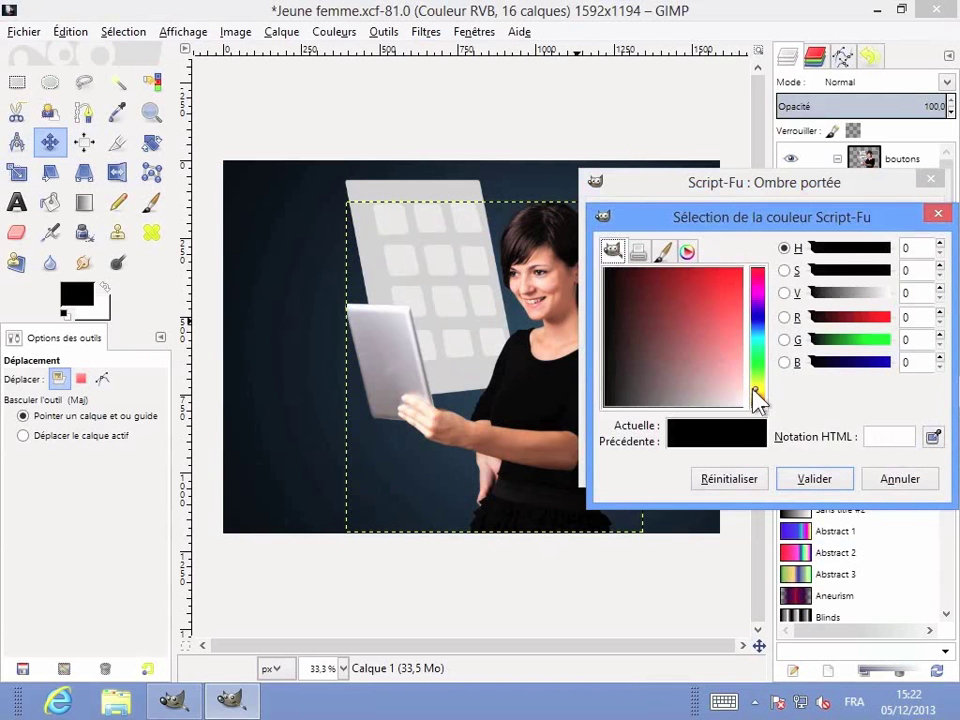
mouse_move(758, 396)
mouse_down()
mouse_move(768, 400)
mouse_move(748, 413)
mouse_move(746, 392)
mouse_up()
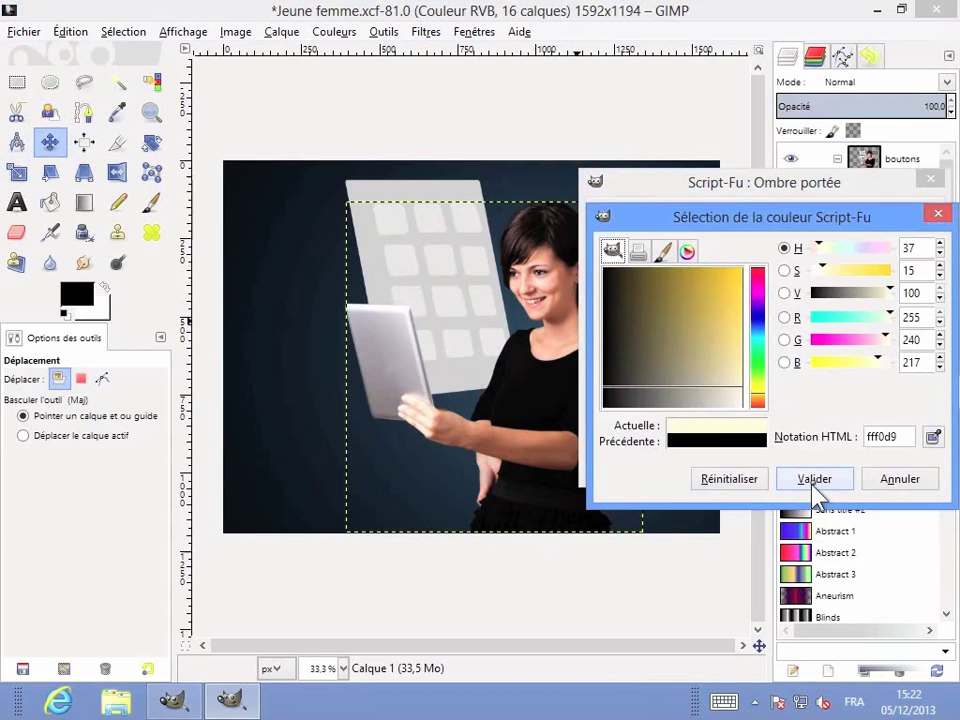
click(814, 480)
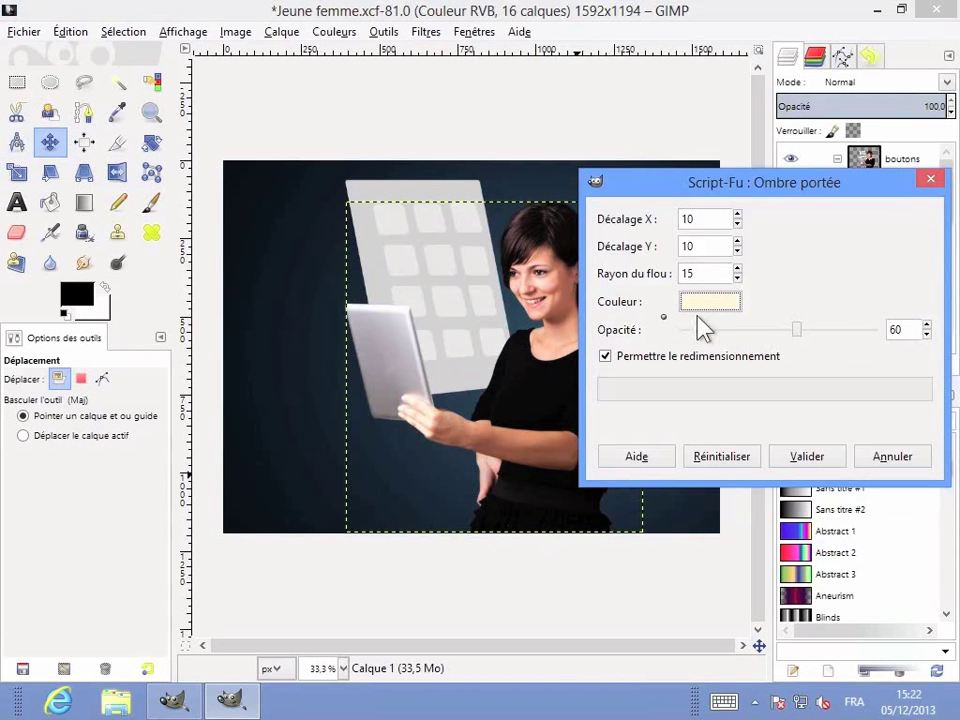
click(800, 331)
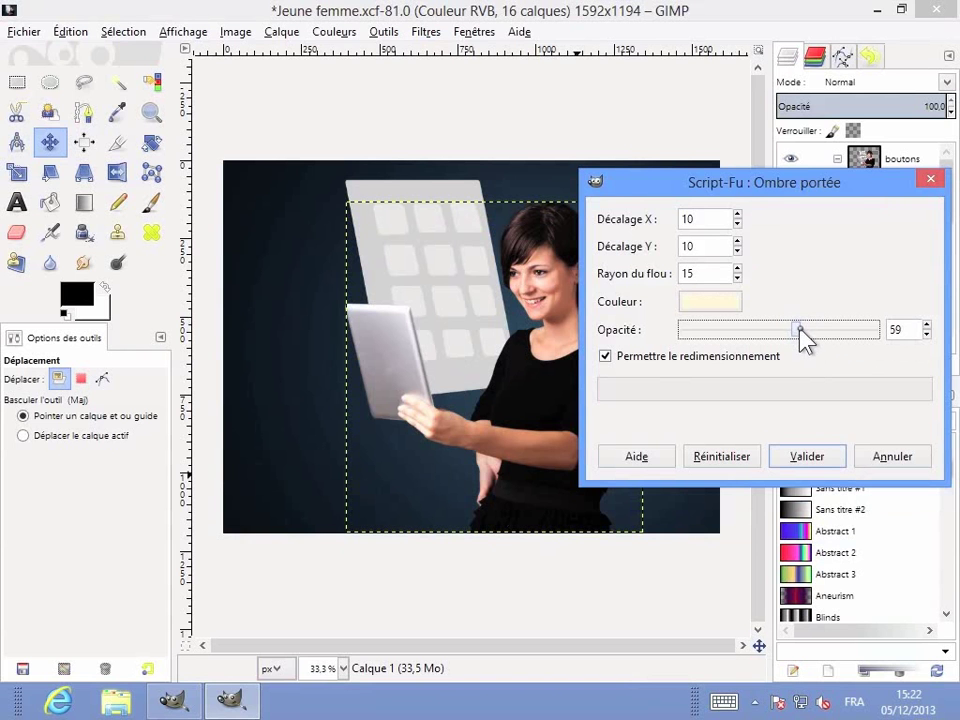
drag(802, 331, 797, 330)
Apply the cream drop shadow, select the new Drop Shadow layer, and hide it to compare
click(806, 465)
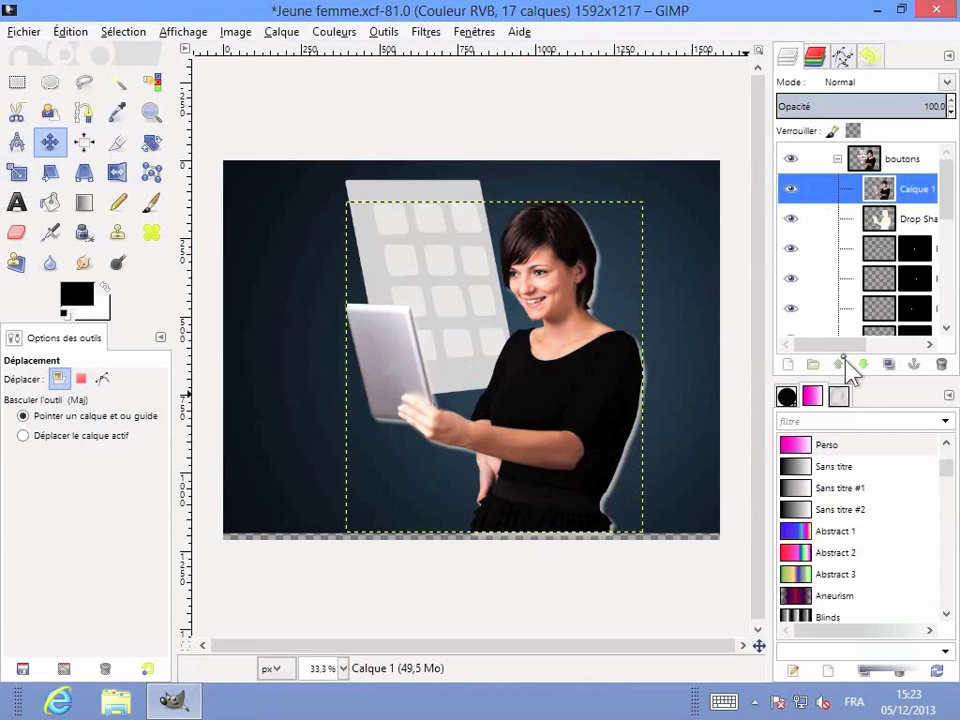
scroll(845, 355, right, 2)
click(880, 220)
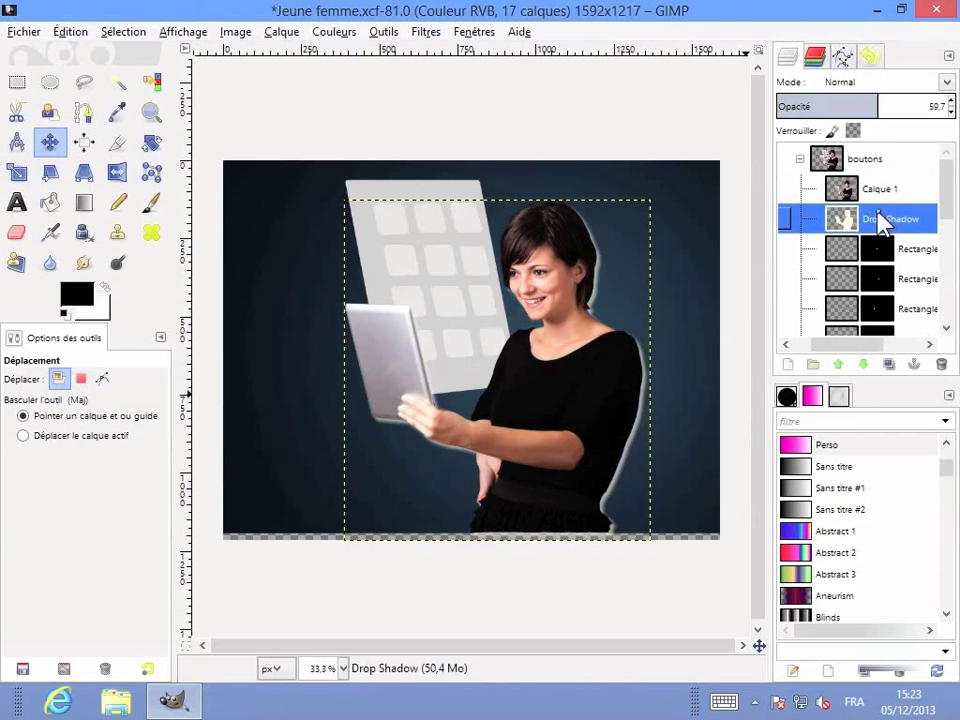
scroll(860, 350, left, 2)
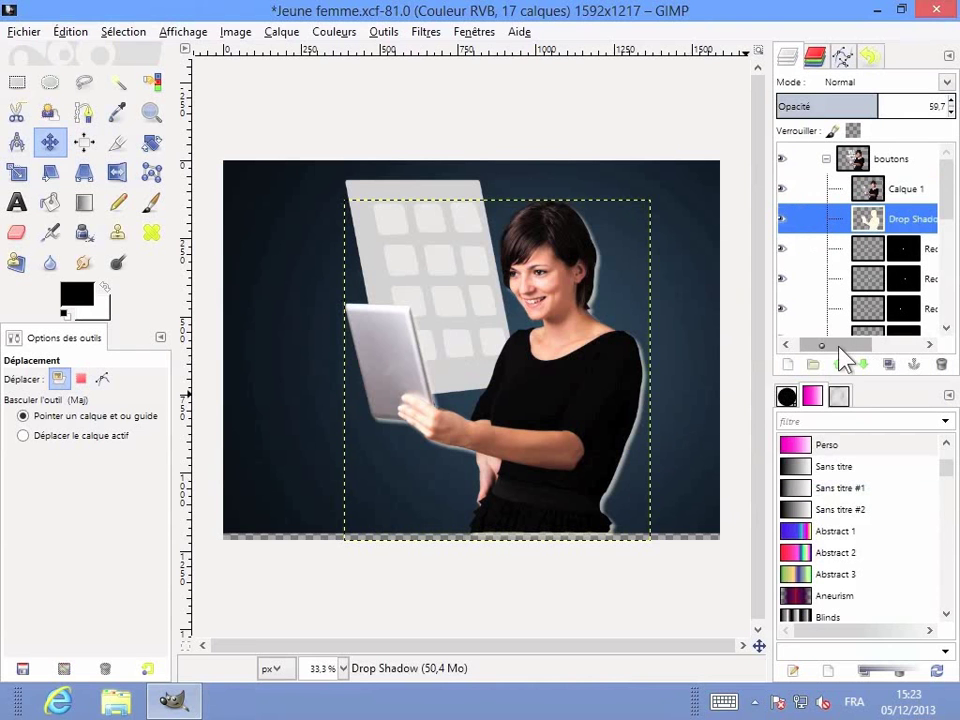
click(791, 216)
Show the Drop Shadow layer again and scale it to about 1201×1334 px
click(791, 218)
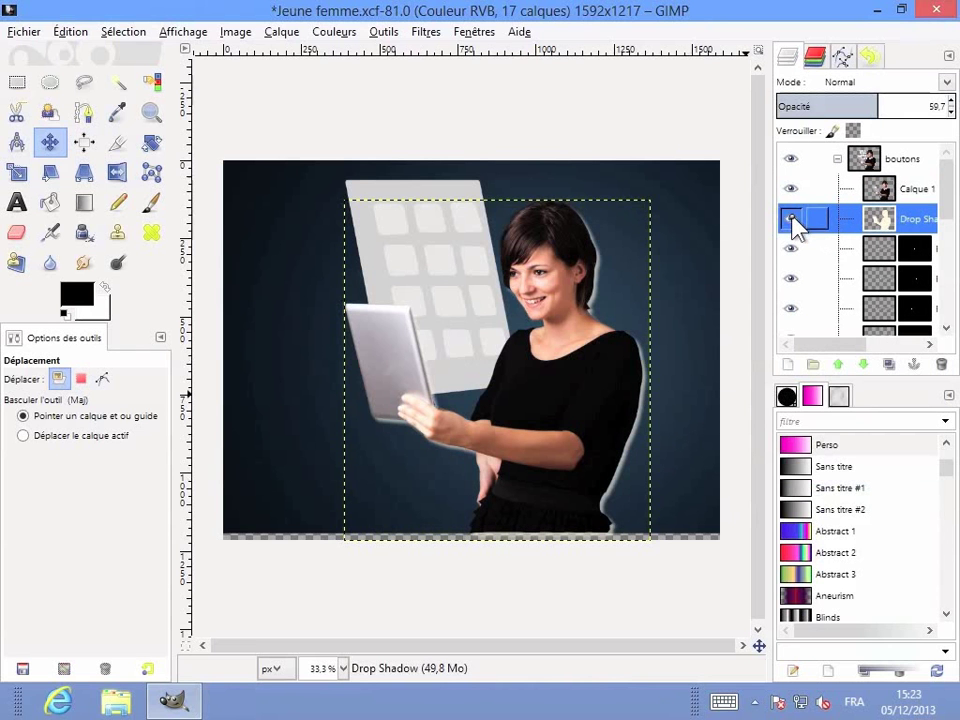
mouse_move(842, 345)
mouse_down()
mouse_move(858, 345)
mouse_move(897, 232)
mouse_up()
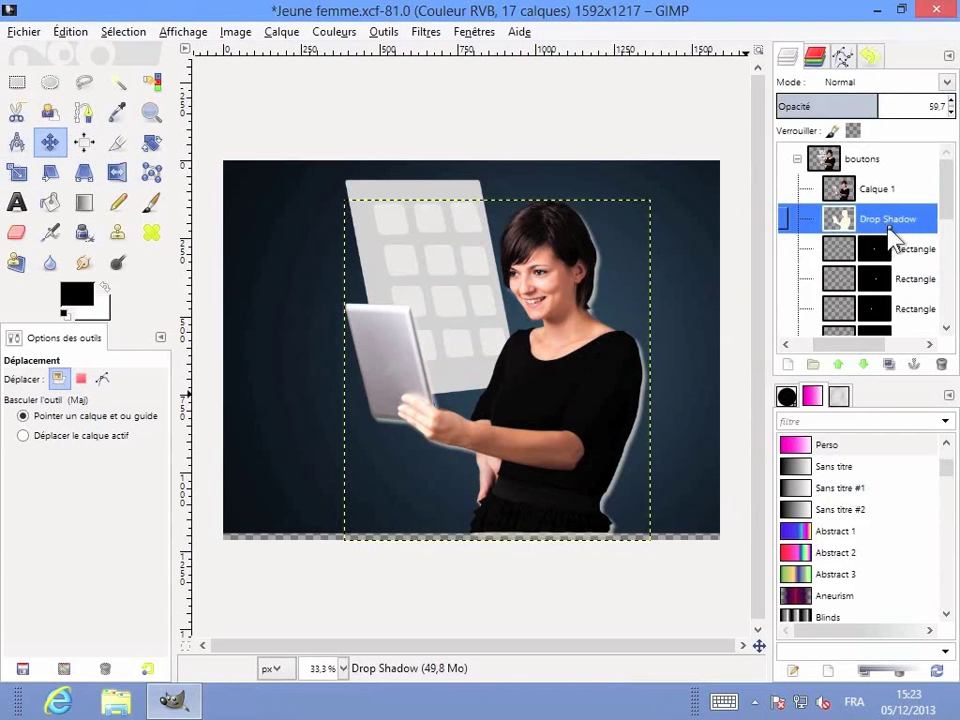
click(17, 172)
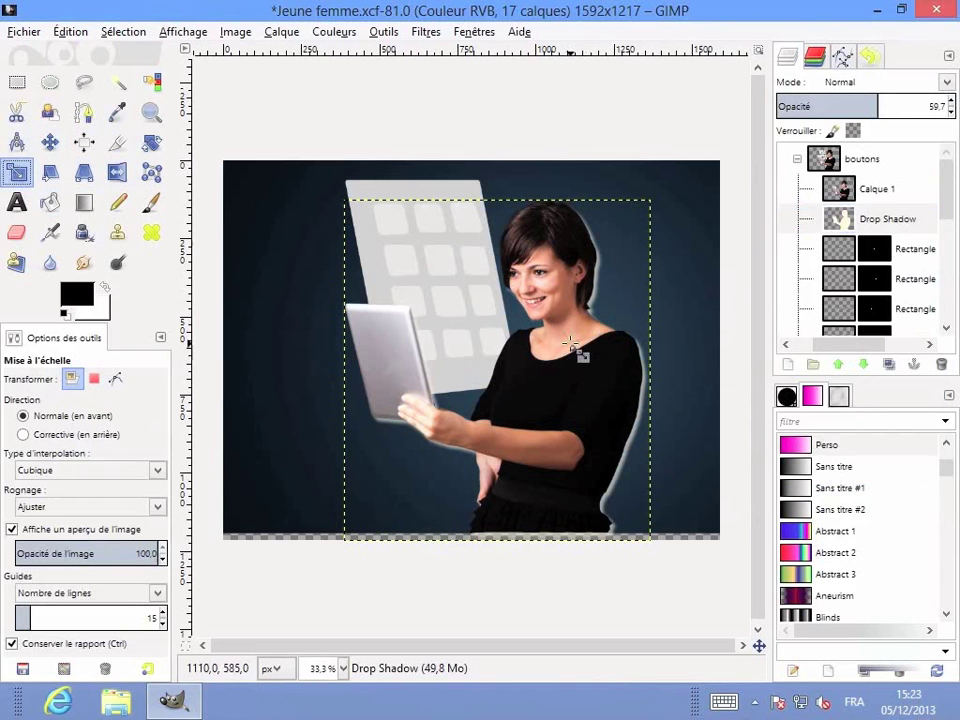
click(570, 403)
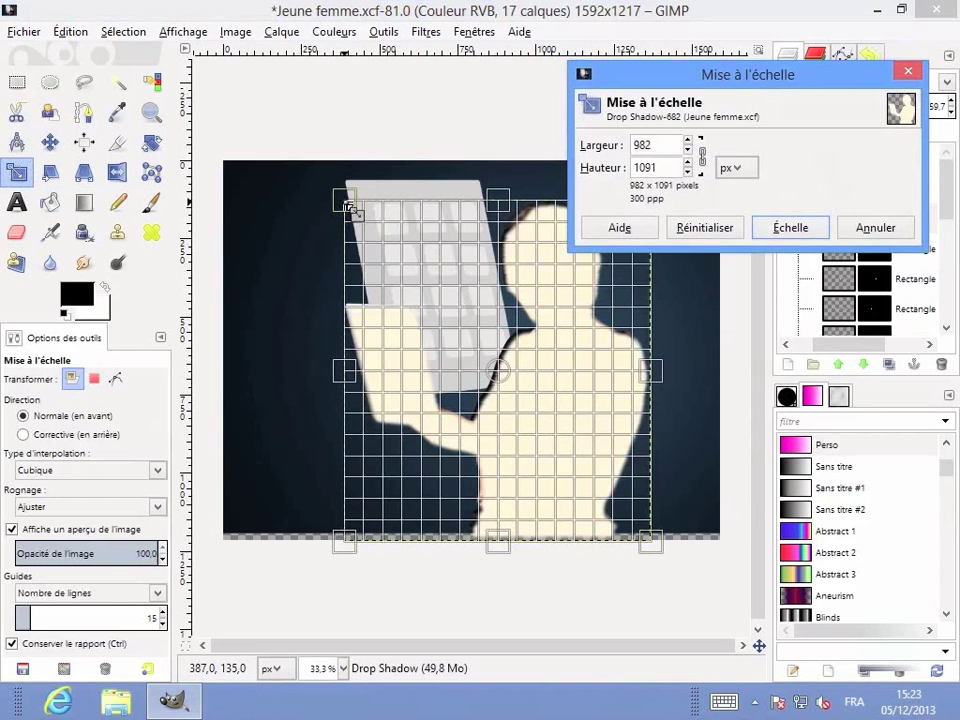
drag(342, 178, 291, 167)
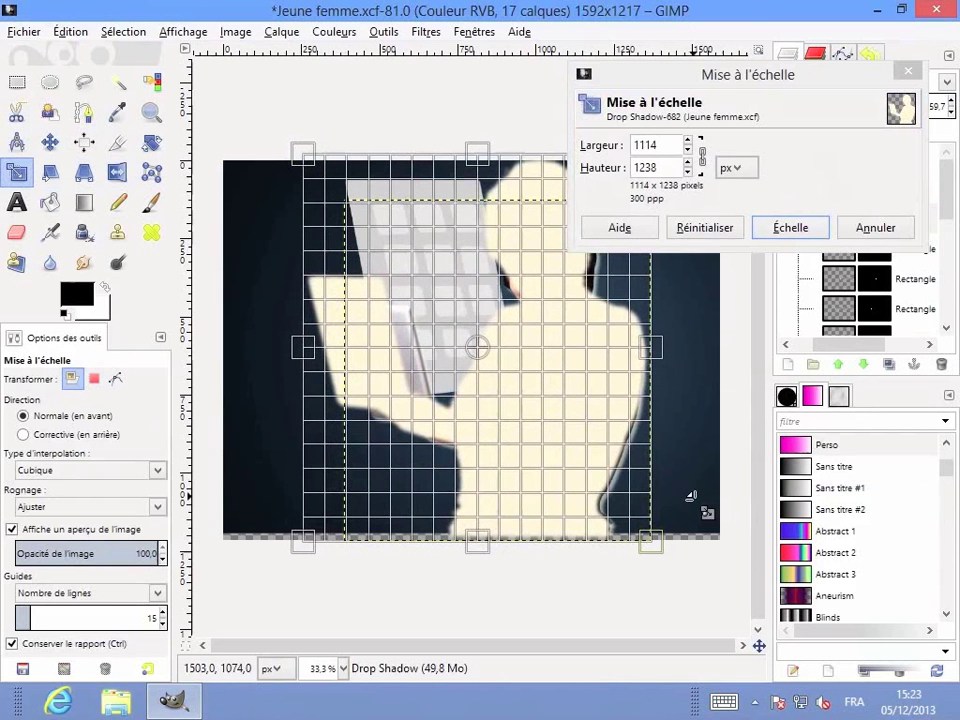
drag(647, 540, 677, 571)
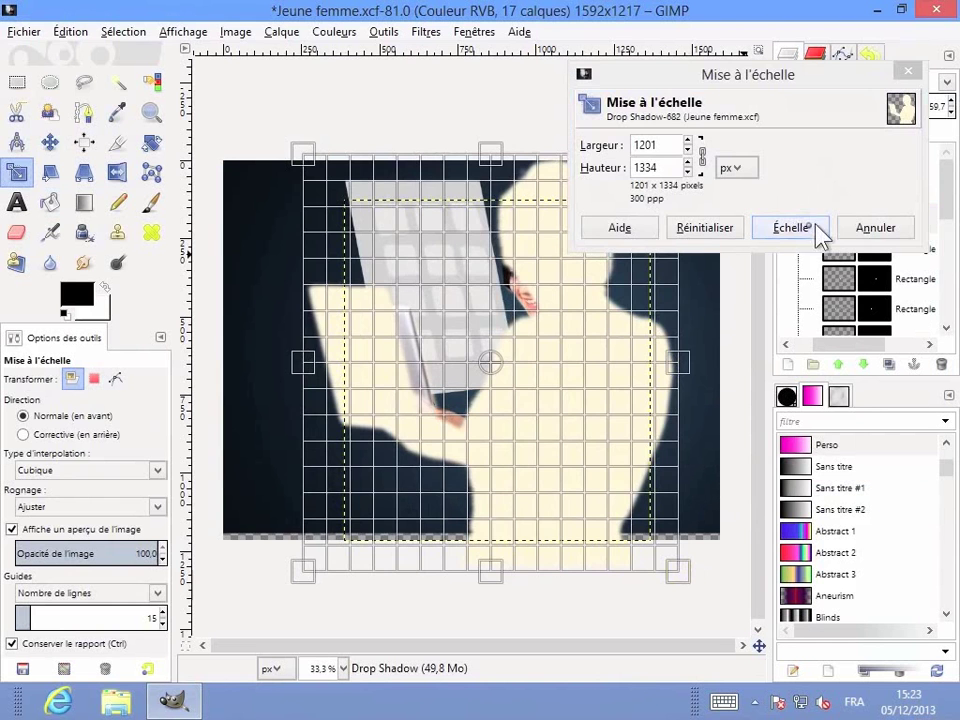
click(797, 227)
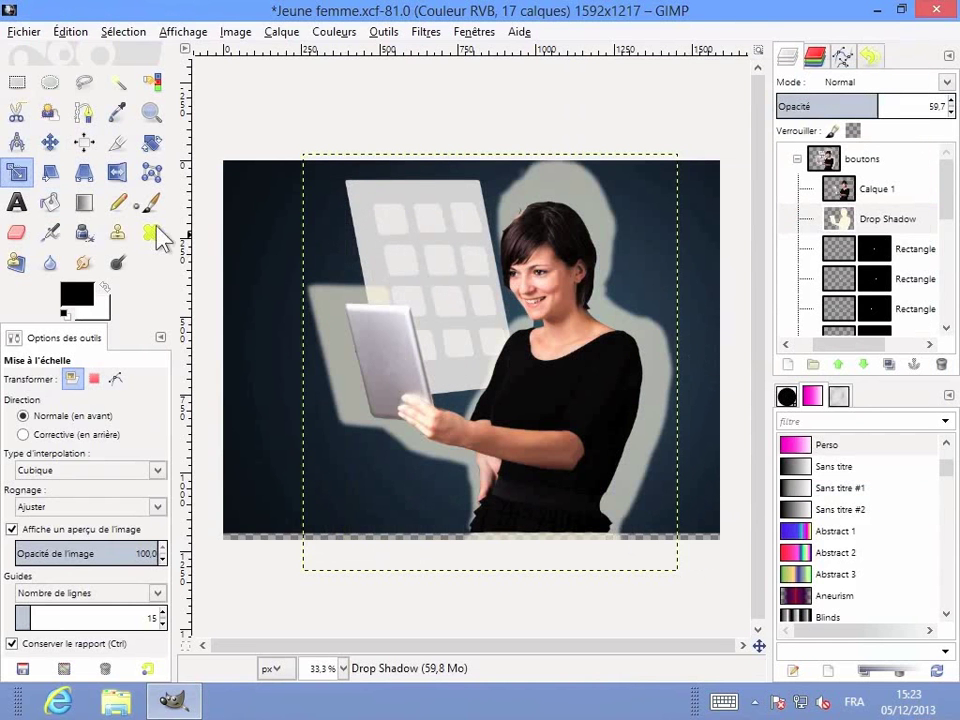
Nudge the Drop Shadow layer slightly and set its opacity to 37.7, keeping Normal mode
click(50, 141)
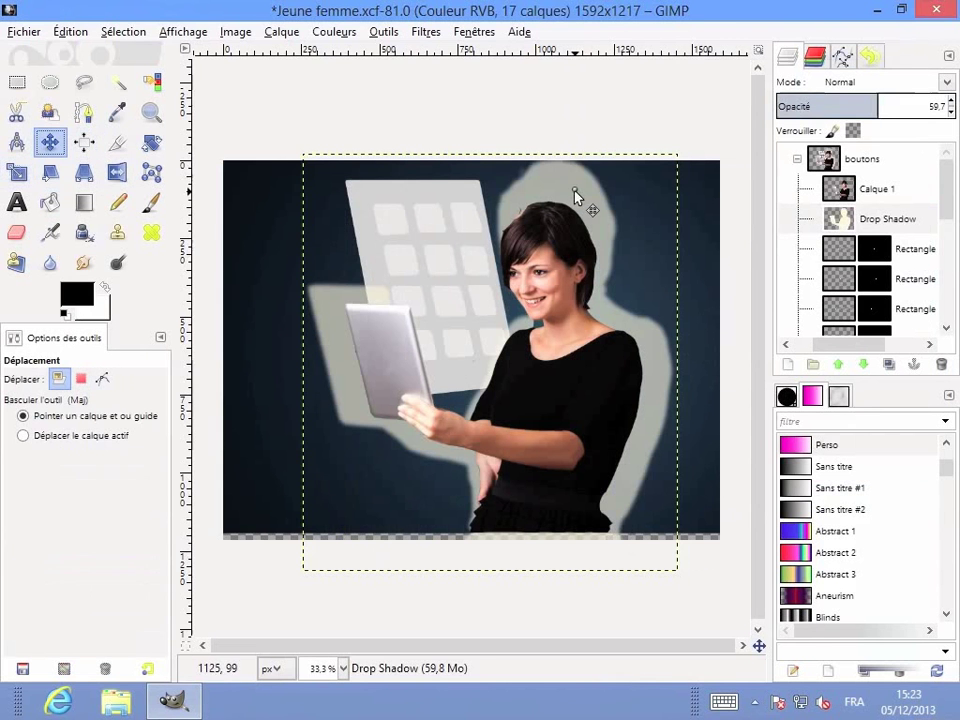
drag(575, 189, 574, 195)
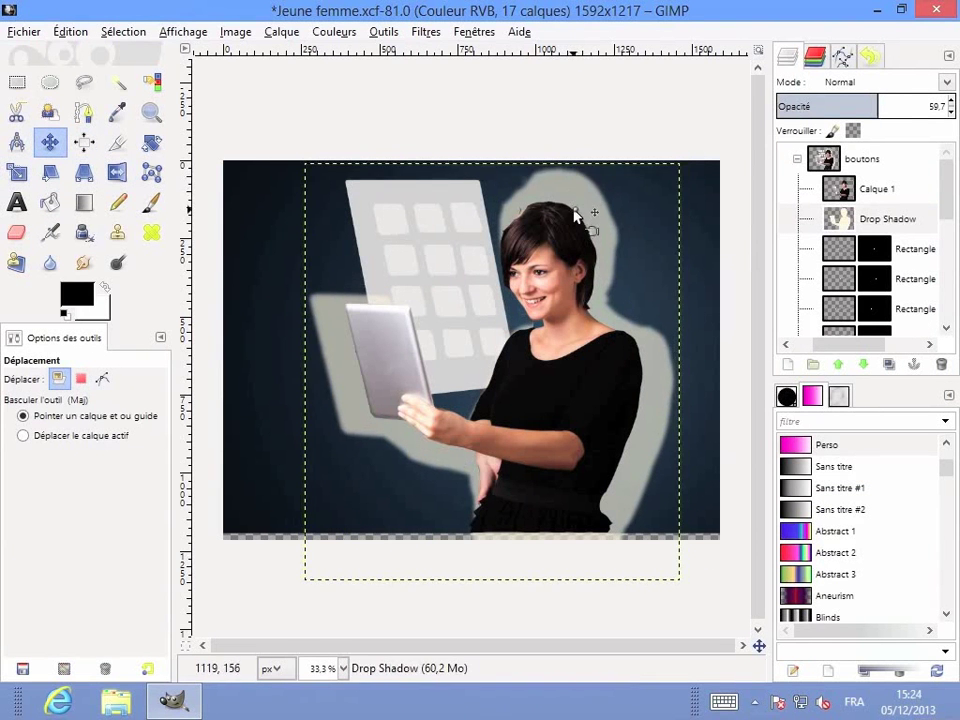
click(951, 110)
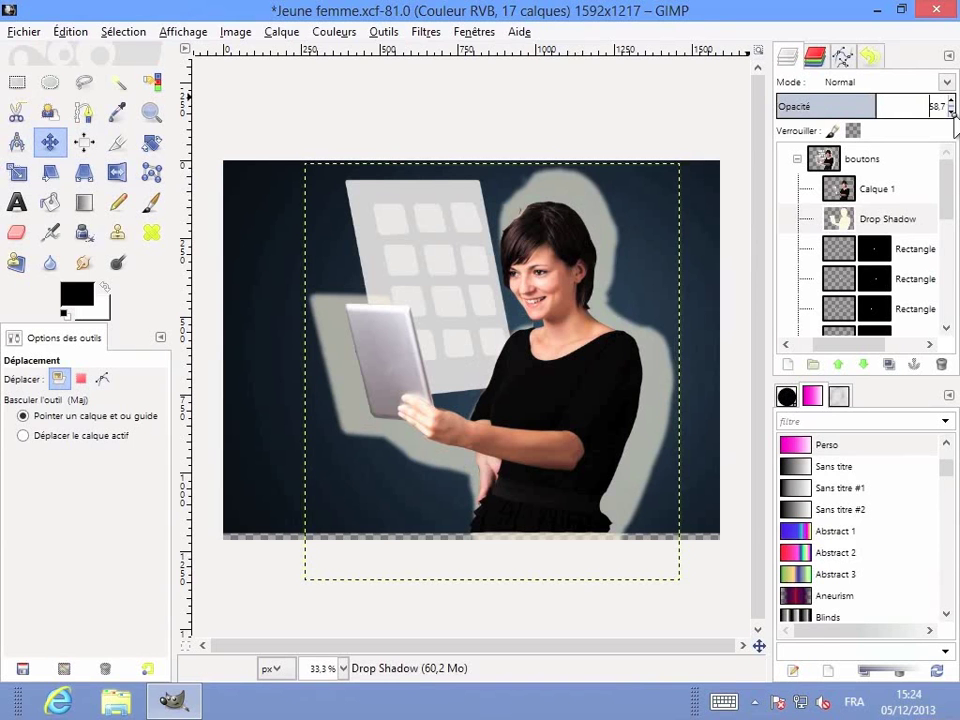
click(951, 110)
click(951, 110)
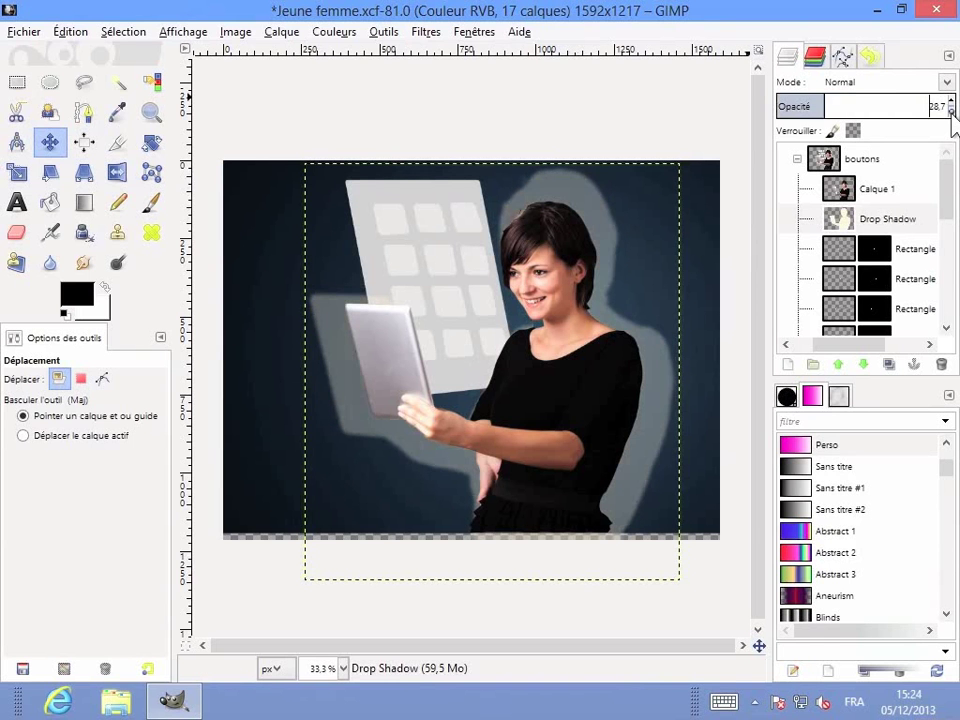
click(951, 102)
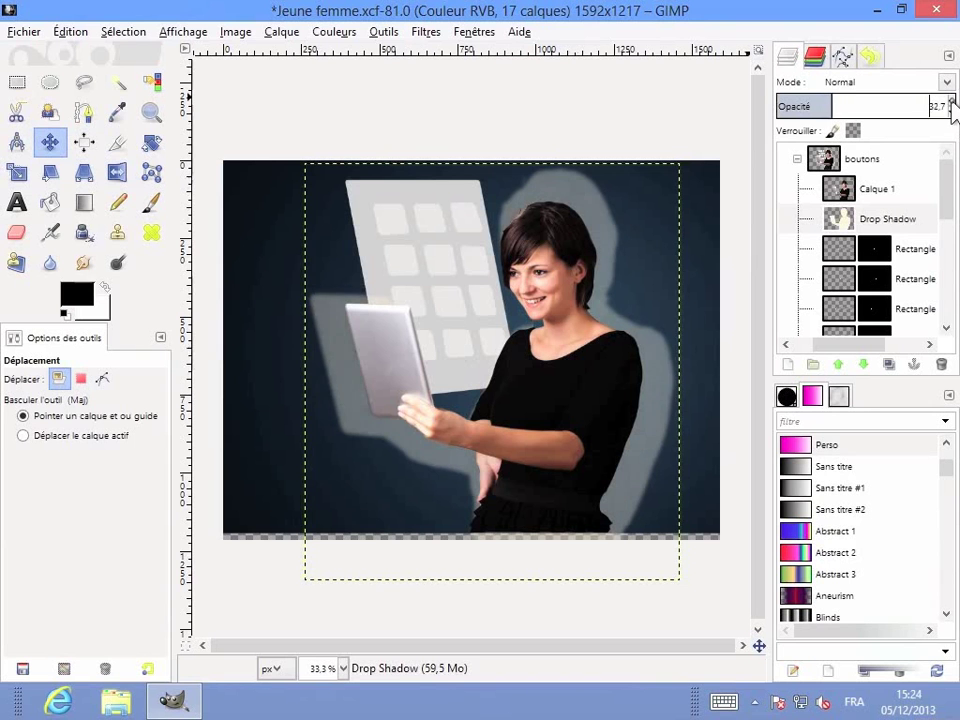
double_click(951, 101)
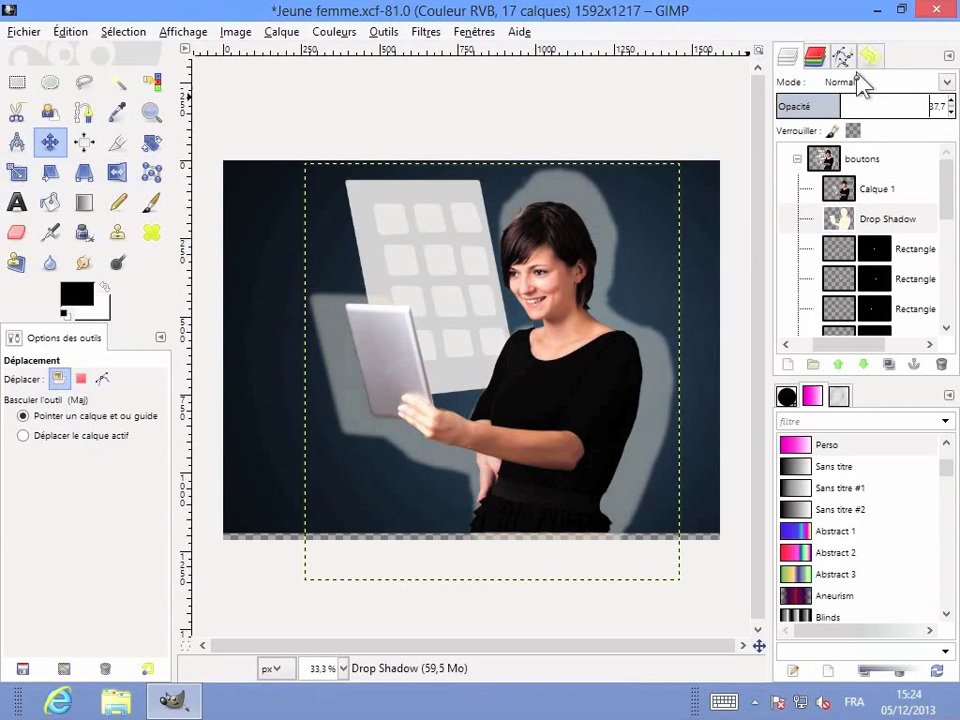
click(921, 83)
click(880, 104)
Lower the shadow opacity to 23.7 and select the Rectangle arrondi layer
scroll(940, 106, down, 14)
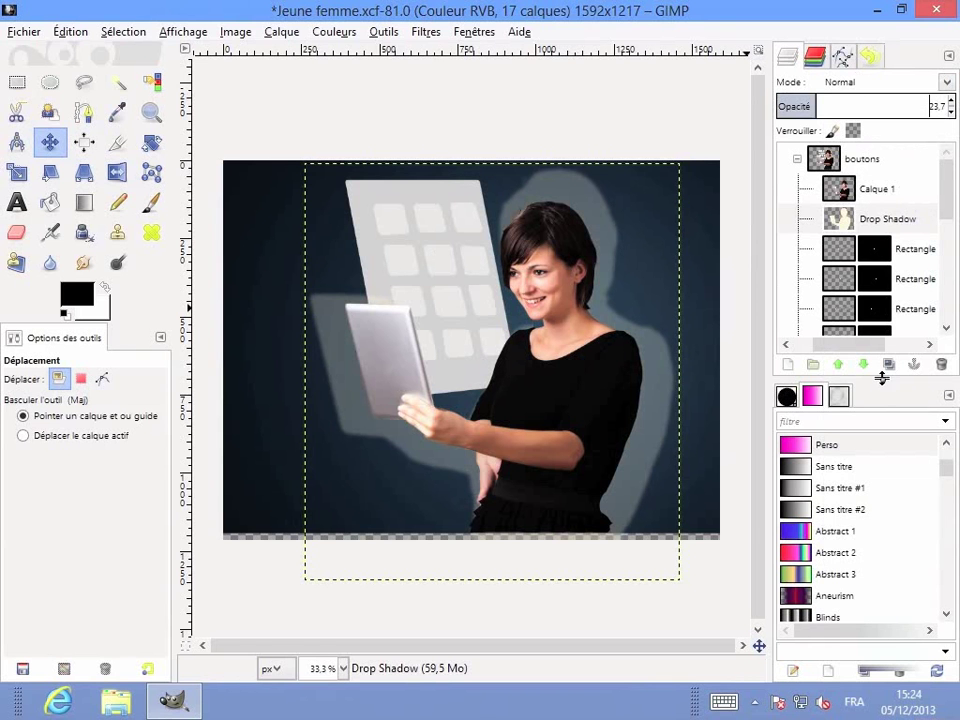
drag(911, 273, 887, 212)
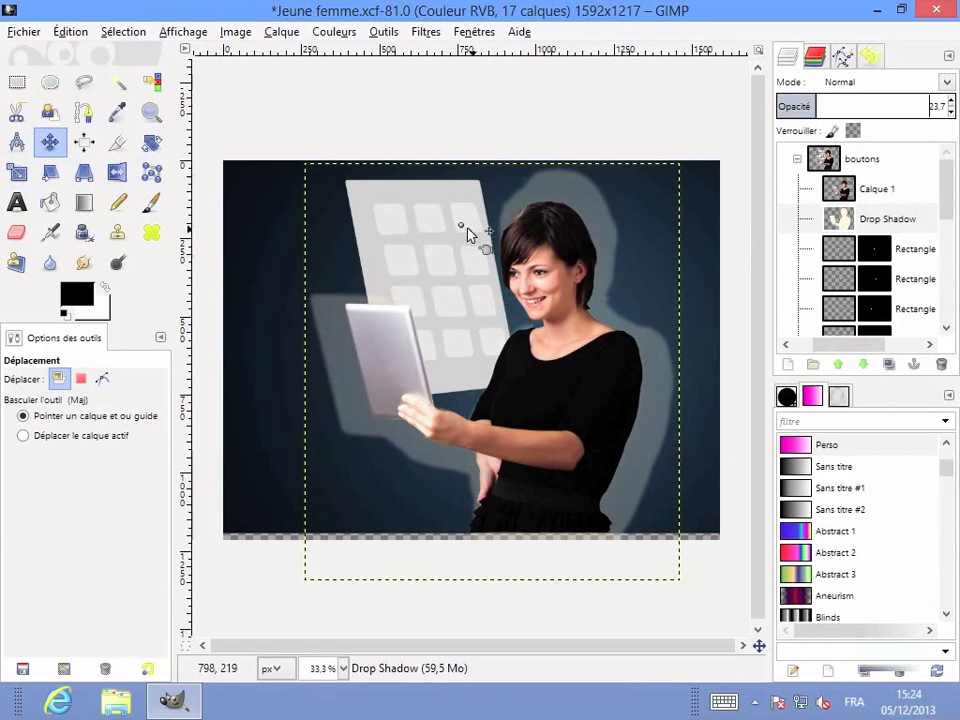
mouse_move(945, 193)
mouse_down()
mouse_move(950, 207)
mouse_move(819, 290)
mouse_up()
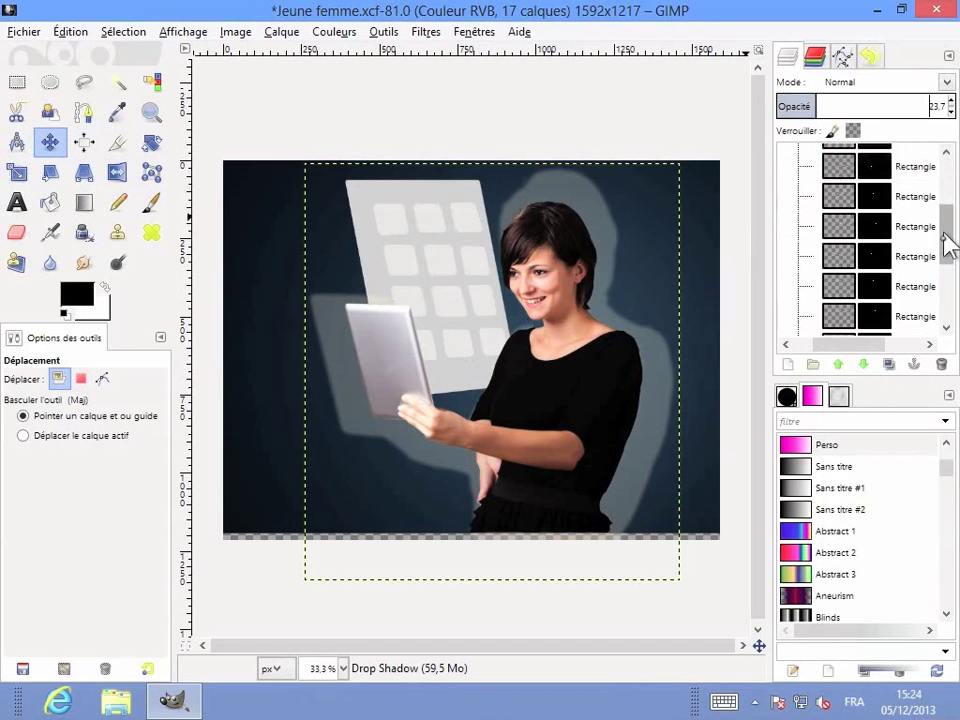
click(819, 290)
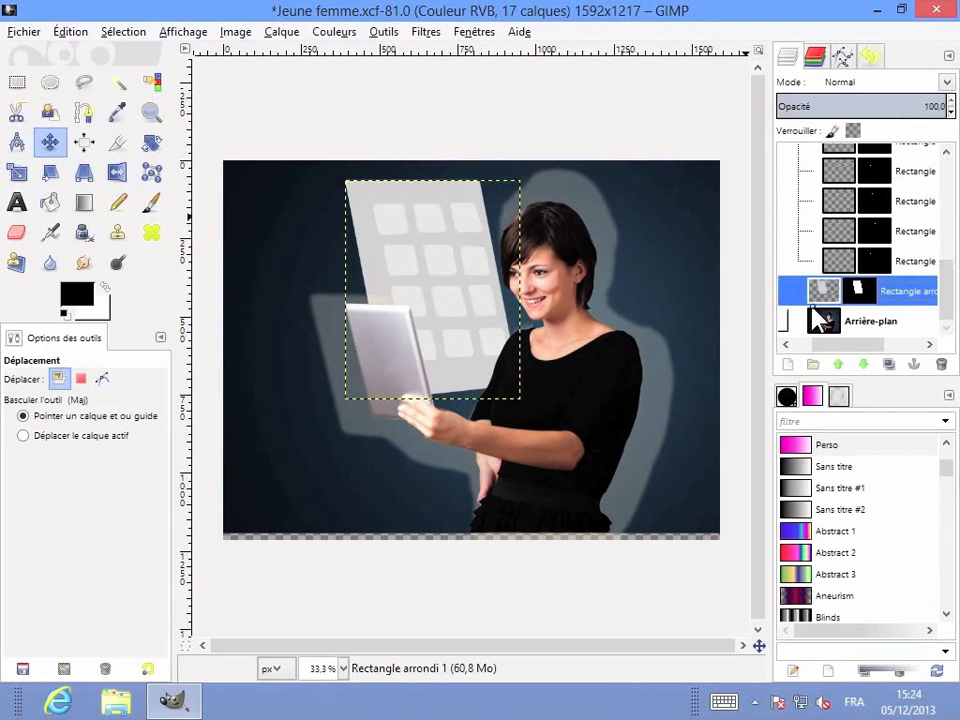
Add a drop shadow to the button panel with offsets 100/100 and blur 50
click(428, 33)
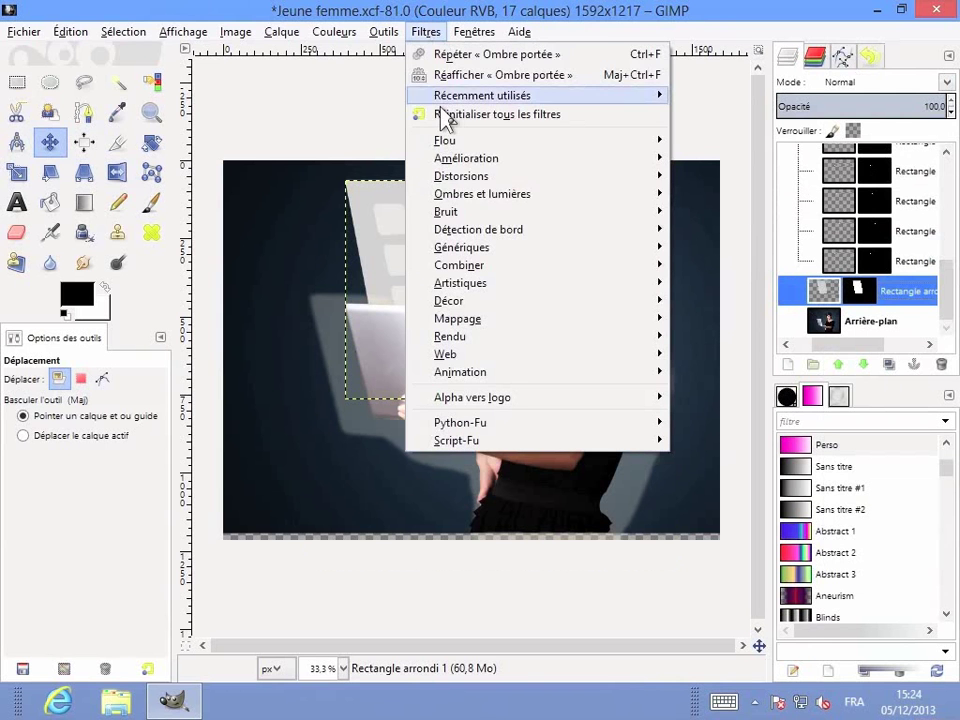
mouse_move(482, 194)
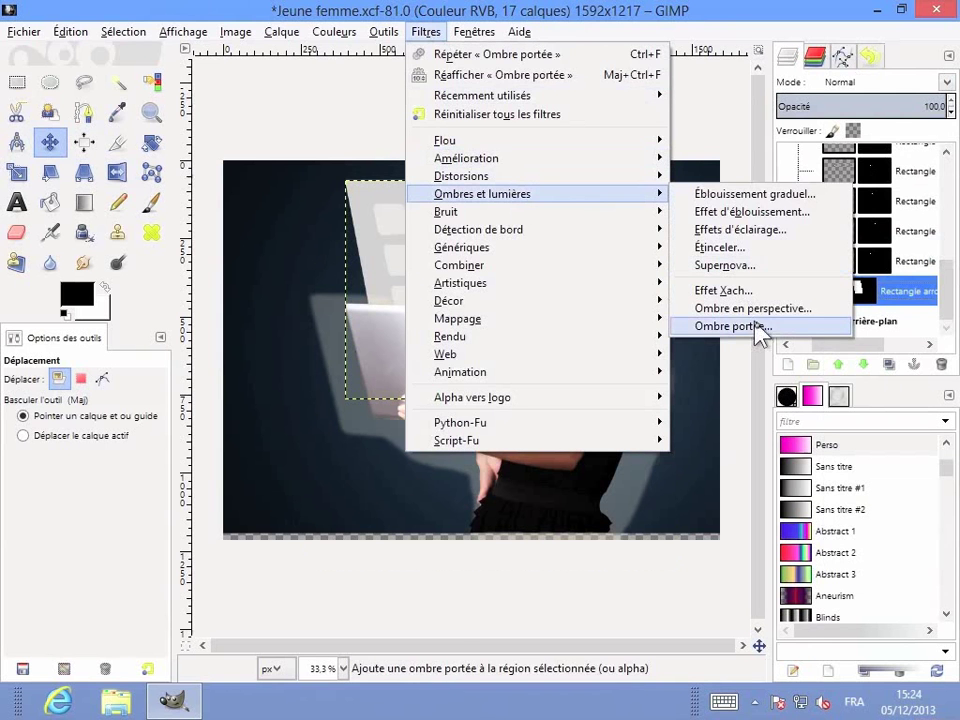
click(758, 327)
drag(522, 242, 784, 129)
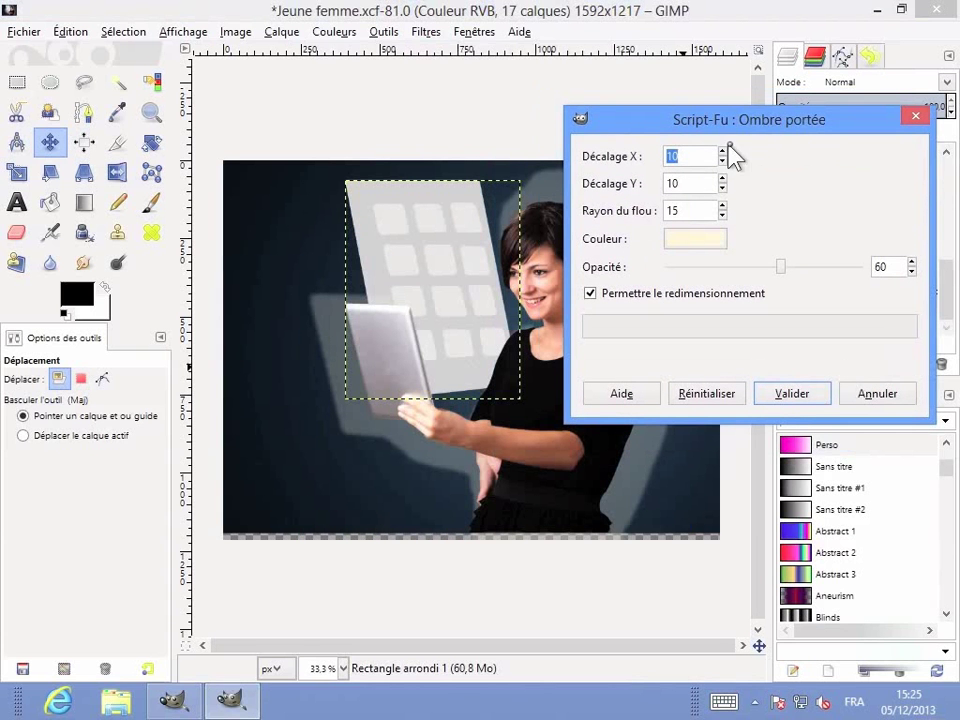
text(1)
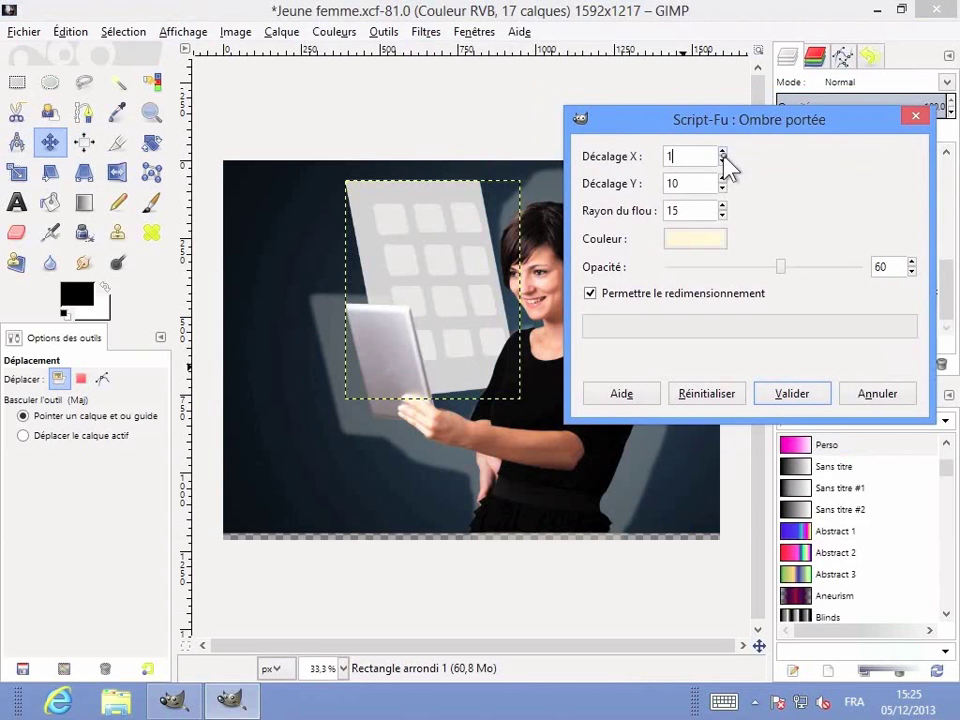
text(00)
mouse_move(691, 183)
mouse_down()
mouse_move(658, 186)
mouse_move(673, 210)
mouse_up()
text(00)
text(50)
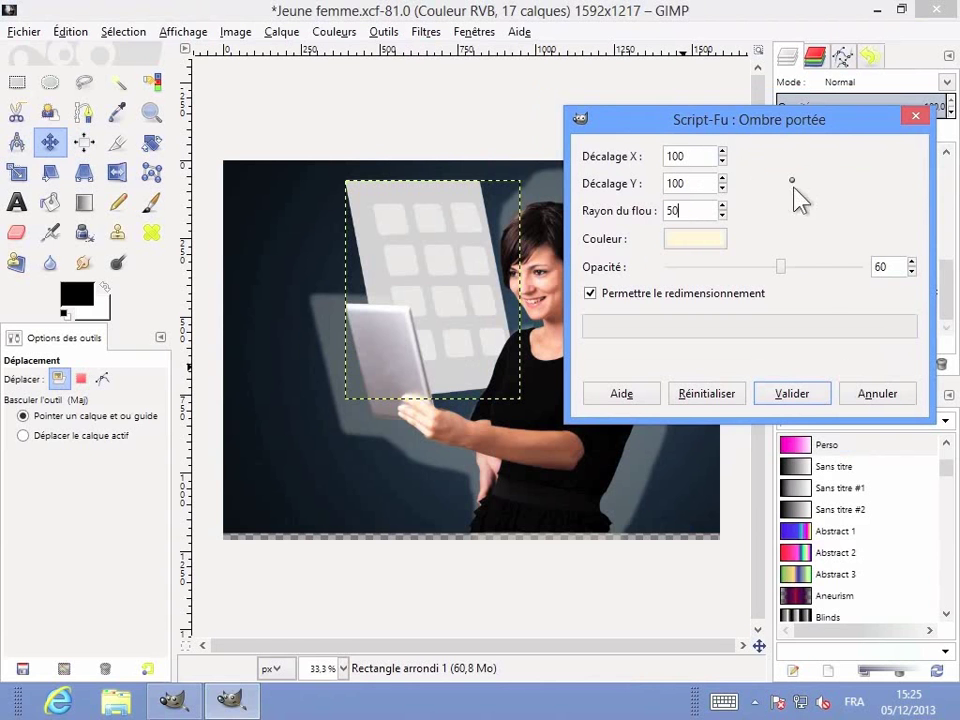
click(795, 394)
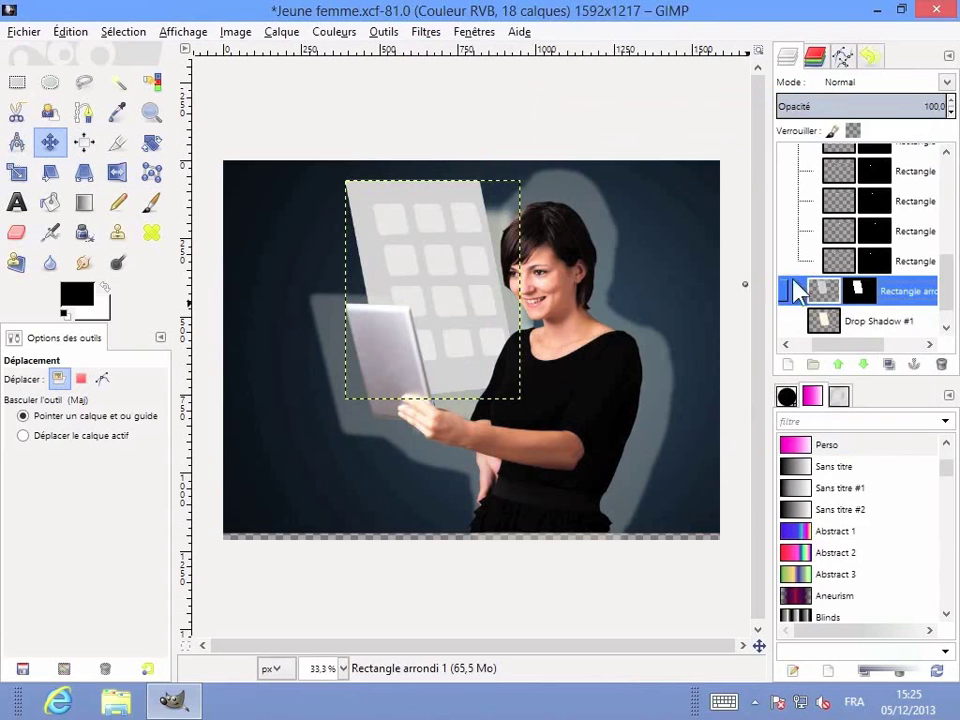
Shift Drop Shadow #1 up-left behind the panel at about 34 opacity, then select Arrière-plan
click(890, 323)
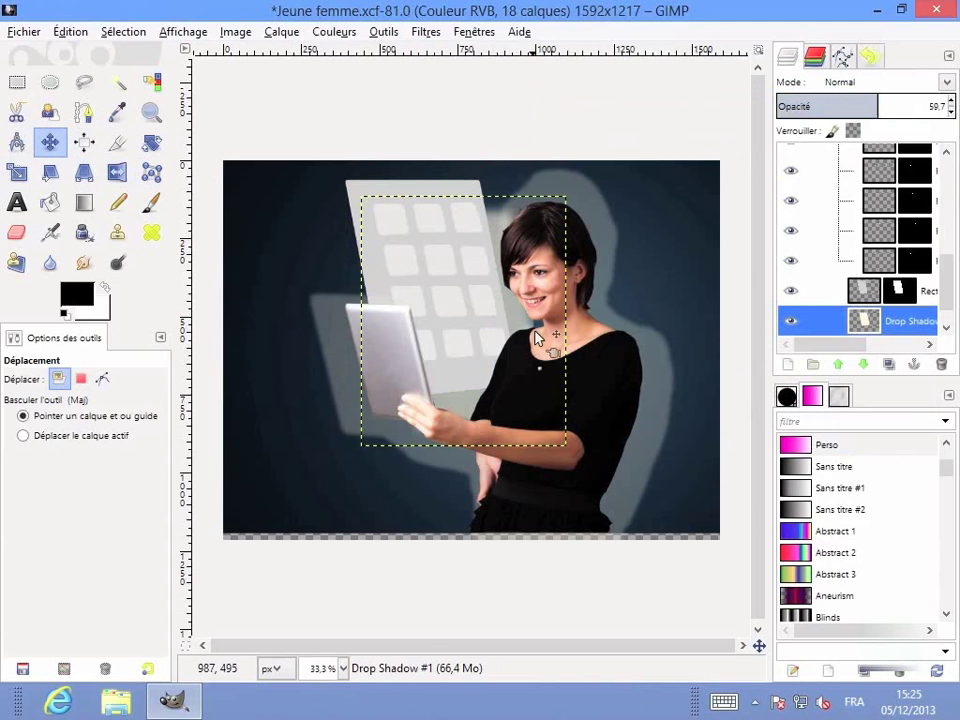
drag(515, 313, 434, 254)
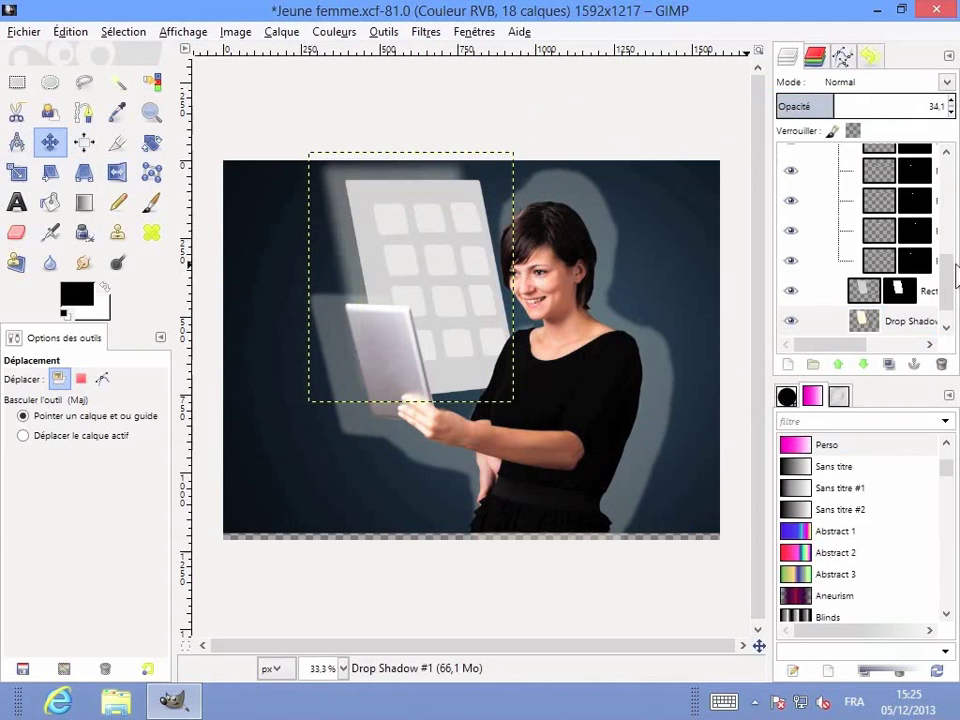
scroll(906, 330, down, 1)
click(905, 321)
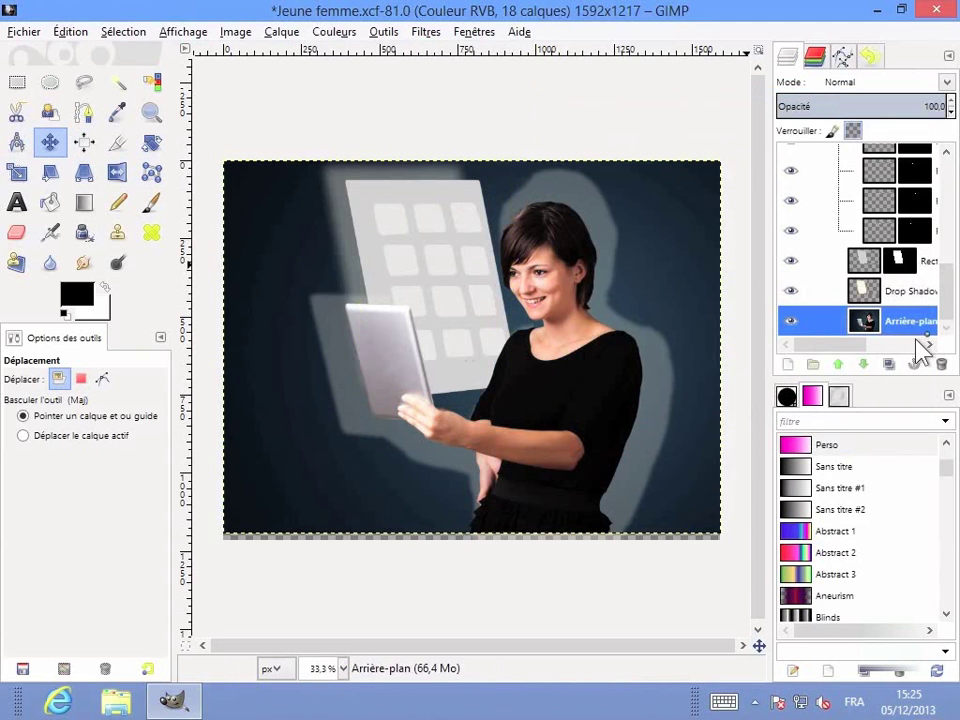